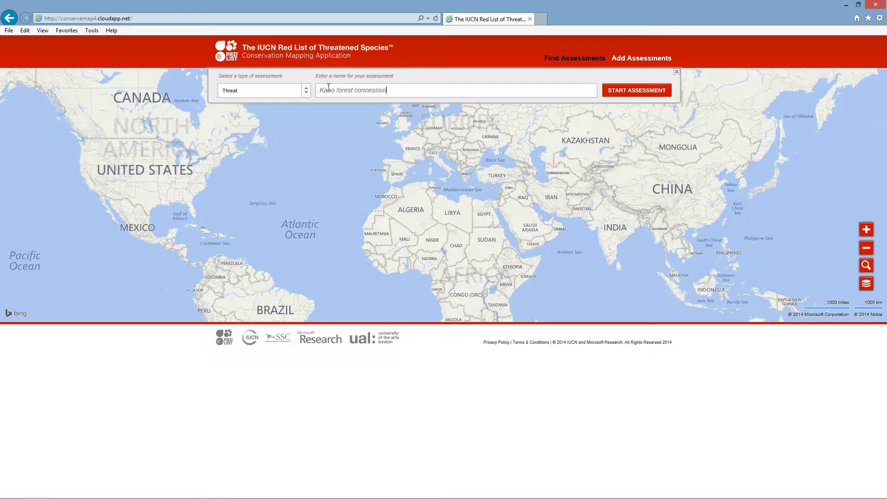
Step: Start the Threat assessment "Kabo forest concesssion" and switch the base map to Aerial map for the area around Ouesso
left_click(636, 91)
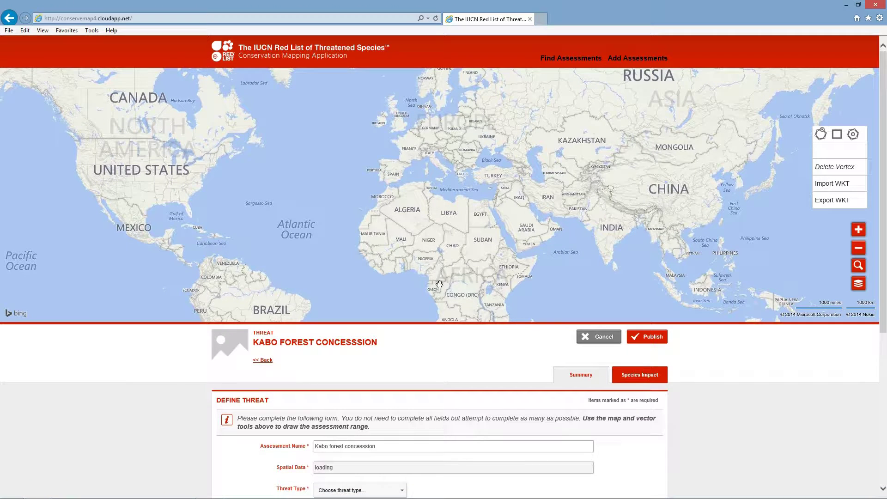
left_click_drag(446, 289, 500, 203)
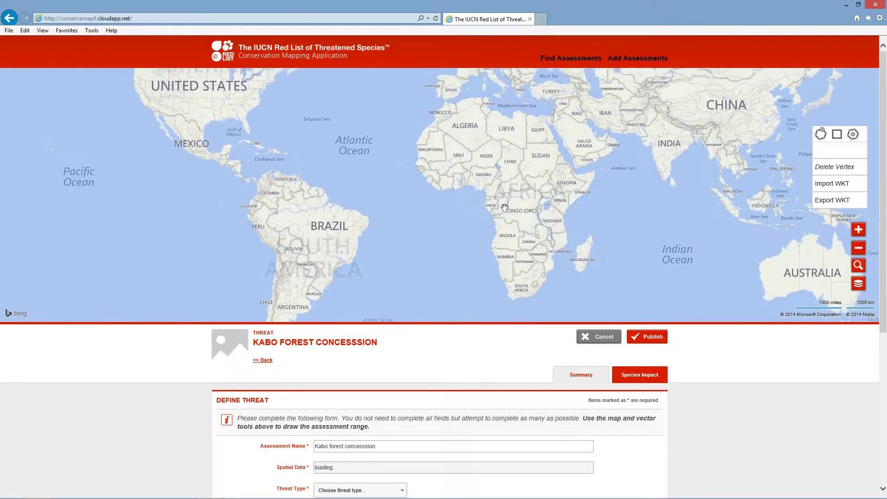
left_click(854, 233)
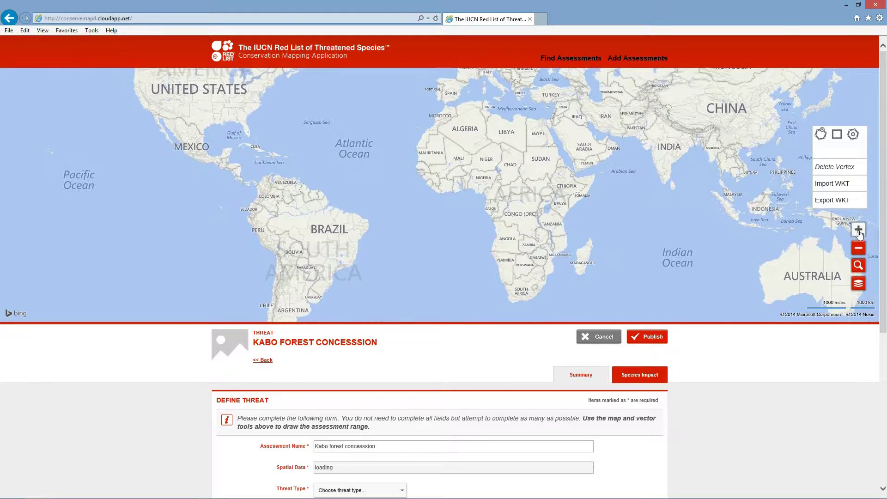
left_click(854, 233)
left_click_drag(682, 251, 609, 241)
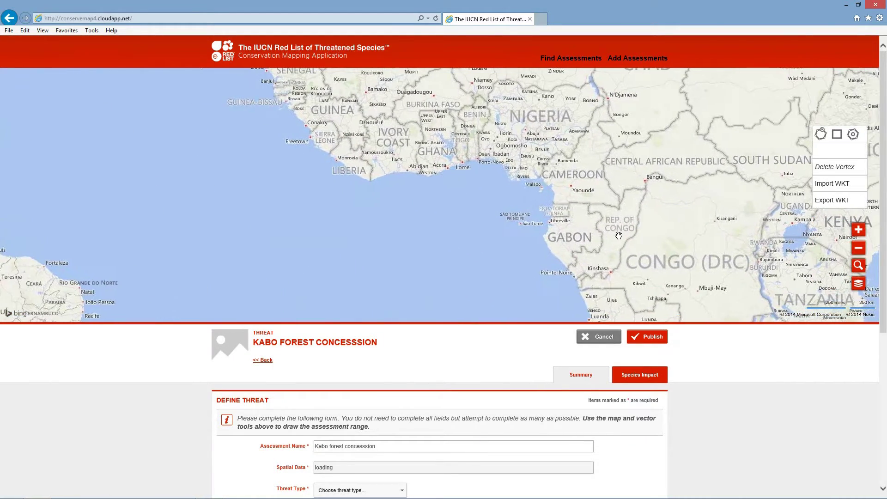
left_click(858, 229)
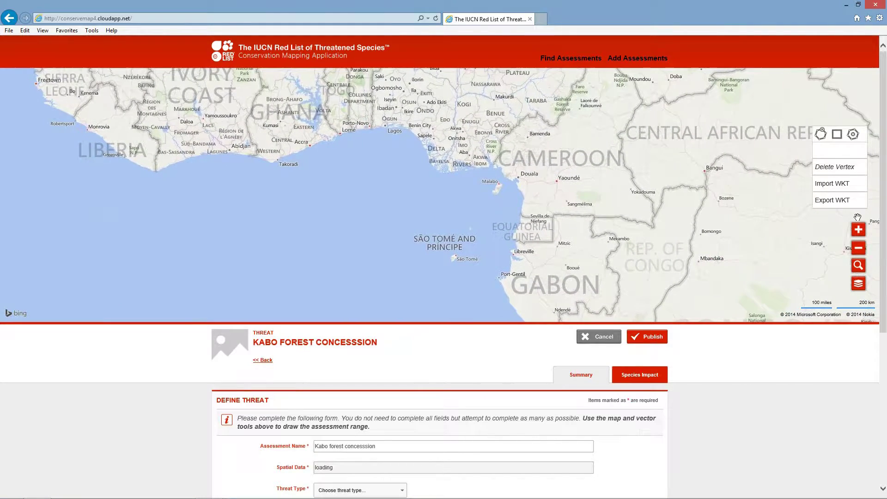
left_click(858, 230)
left_click_drag(764, 234, 634, 175)
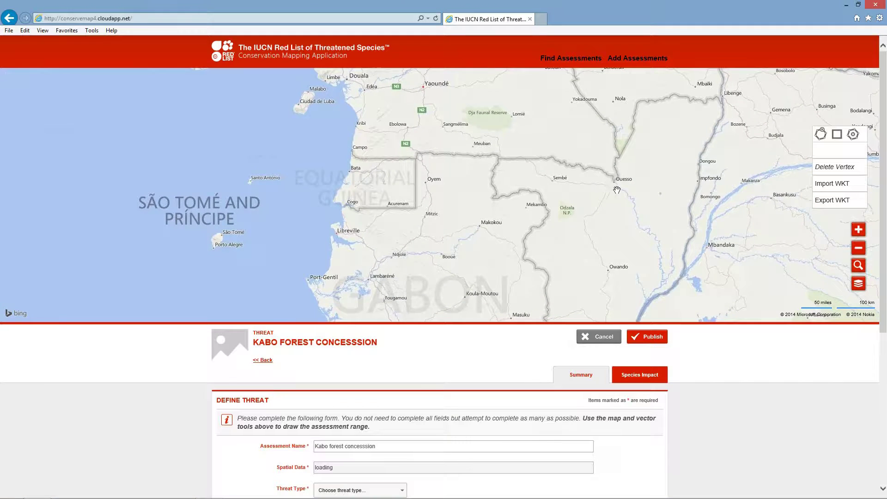
left_click(859, 230)
left_click_drag(849, 219, 663, 226)
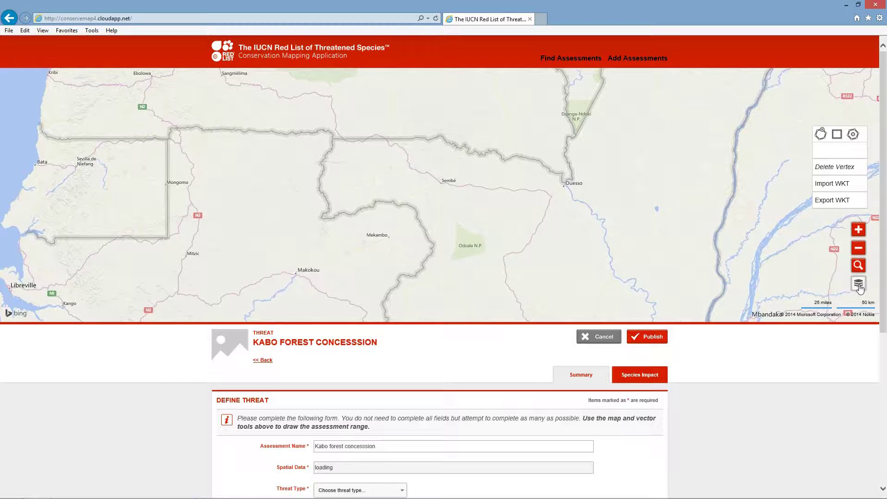
left_click(858, 285)
left_click(809, 324)
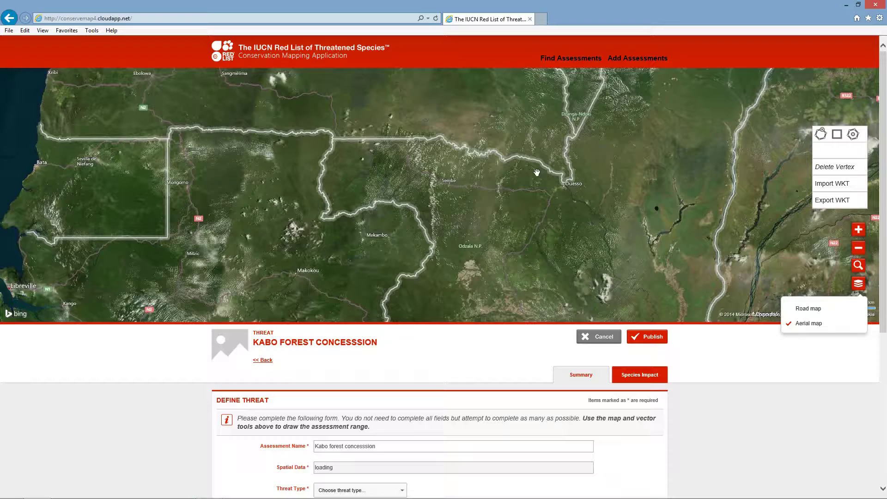
Step: Draw the assessment range as a closed freeform polygon just west of Ouesso, extending south between the N2 road and the river
left_click(858, 230)
left_click_drag(696, 201, 629, 210)
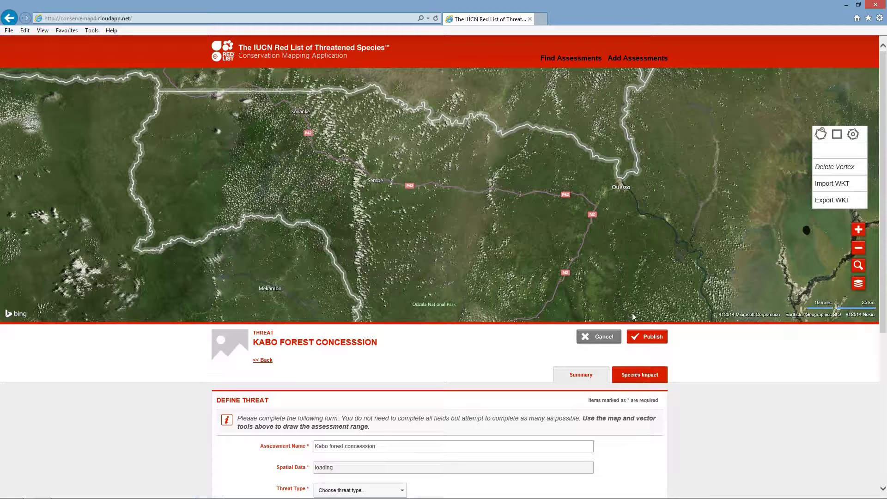
left_click(821, 134)
left_click(615, 180)
left_click(610, 164)
left_click(594, 164)
left_click(585, 177)
left_click(587, 196)
left_click(598, 207)
left_click(603, 240)
left_click(635, 258)
left_click(643, 223)
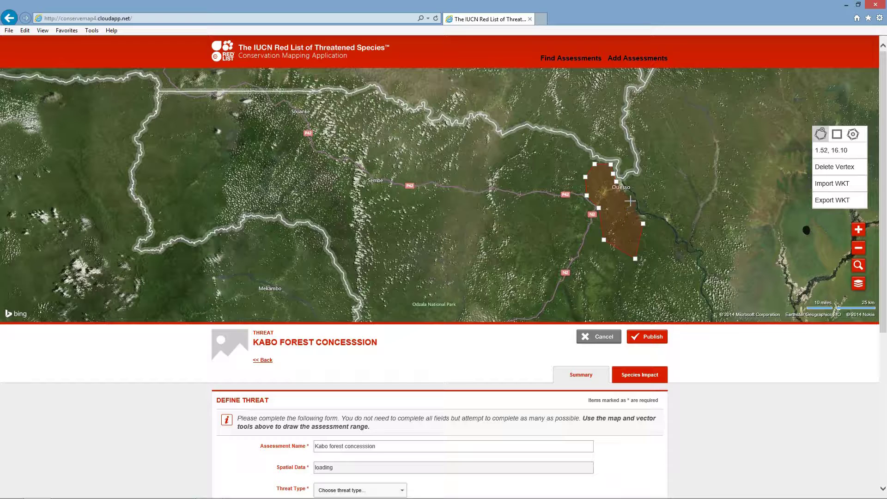
left_click(632, 200)
left_click(616, 183)
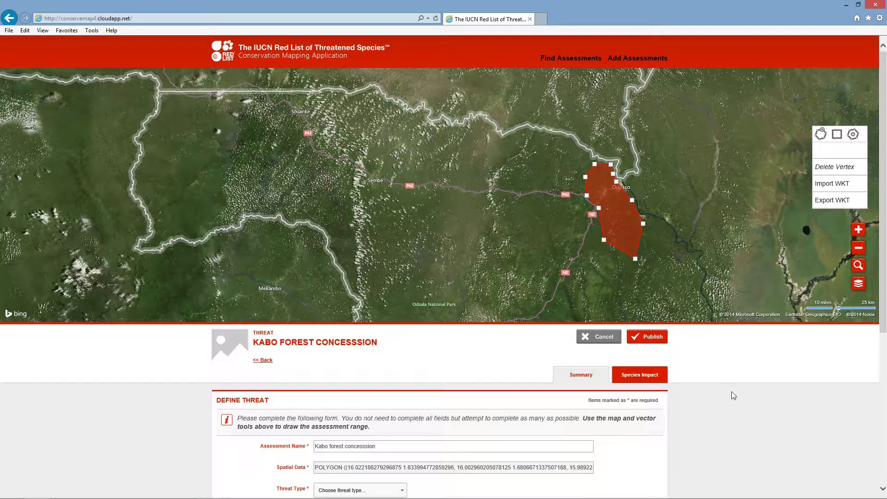
Step: Set the threat type to "5.1 Hunting & collecting terrestrial animals"
scroll(734, 396, "down", 2)
scroll(736, 395, "down", 2)
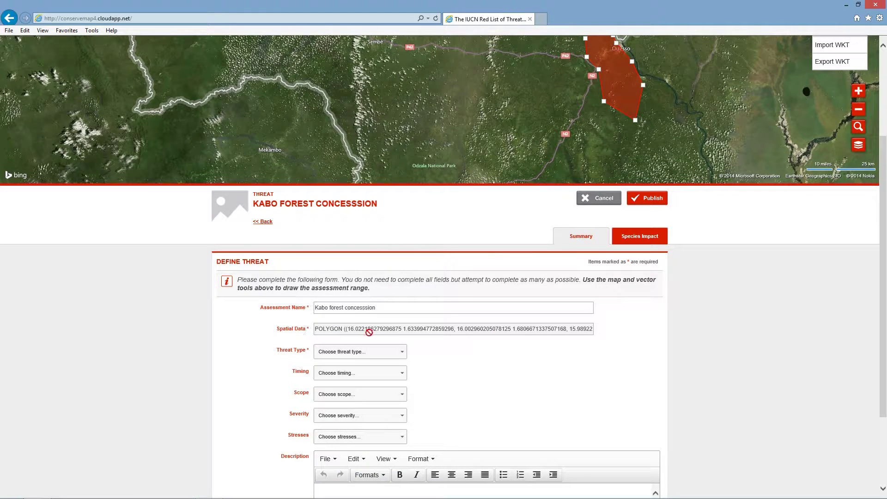
scroll(882, 236, "up", 2)
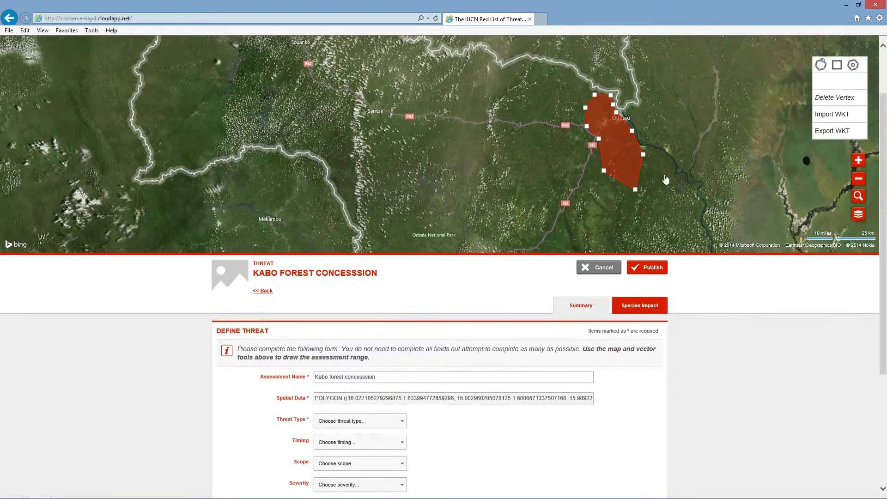
scroll(359, 429, "down", 2)
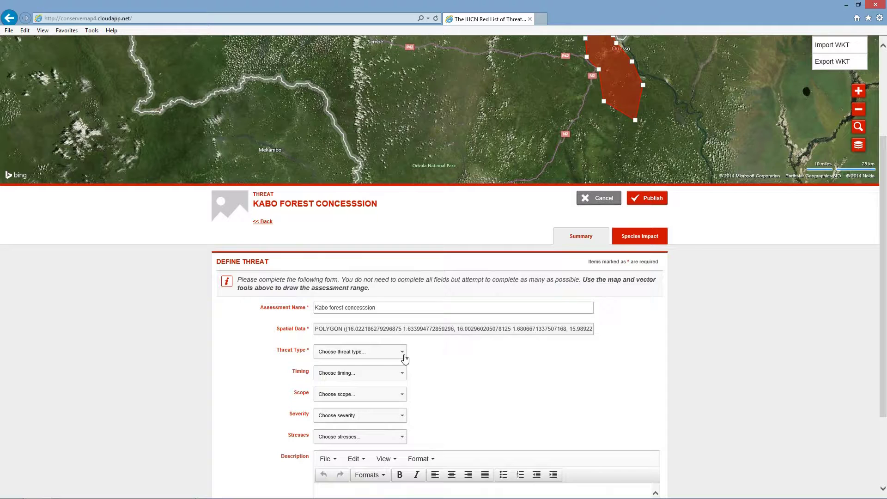
left_click(403, 354)
scroll(373, 448, "down", 6)
scroll(378, 448, "down", 10)
scroll(382, 448, "up", 1)
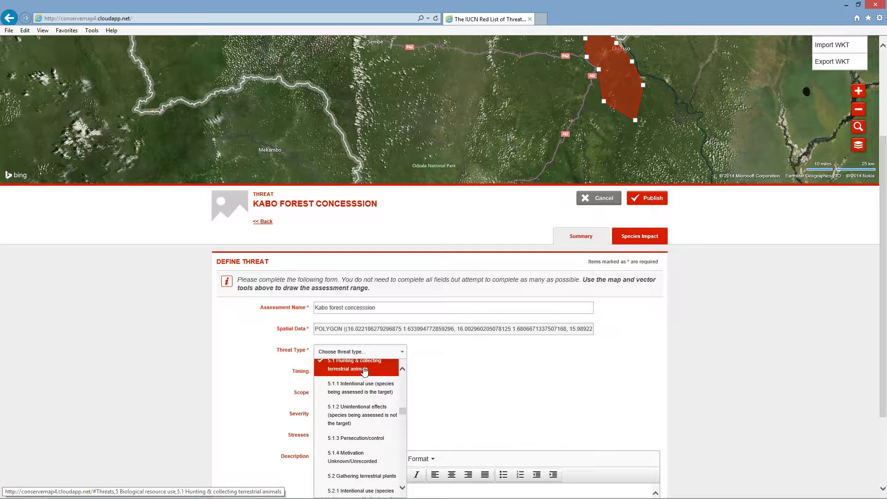
left_click(364, 370)
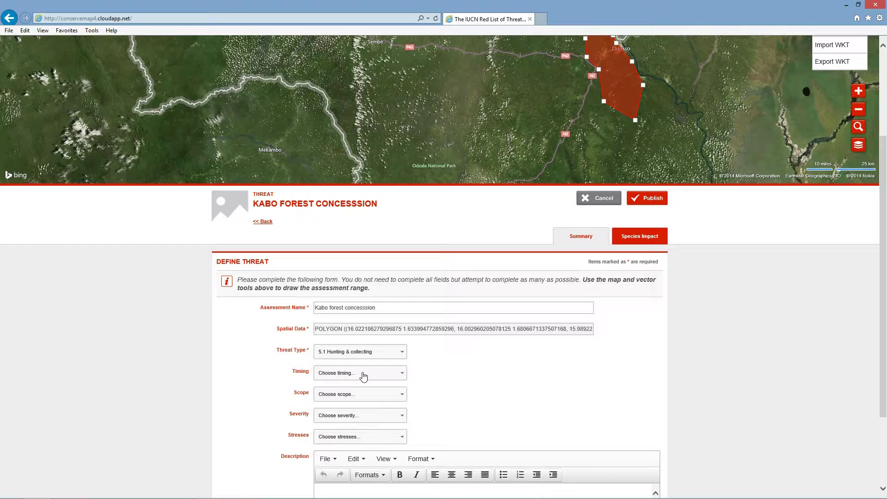
Step: Set the threat's timing to "3 Ongoing" and its scope to "4 Unknown"
left_click(363, 376)
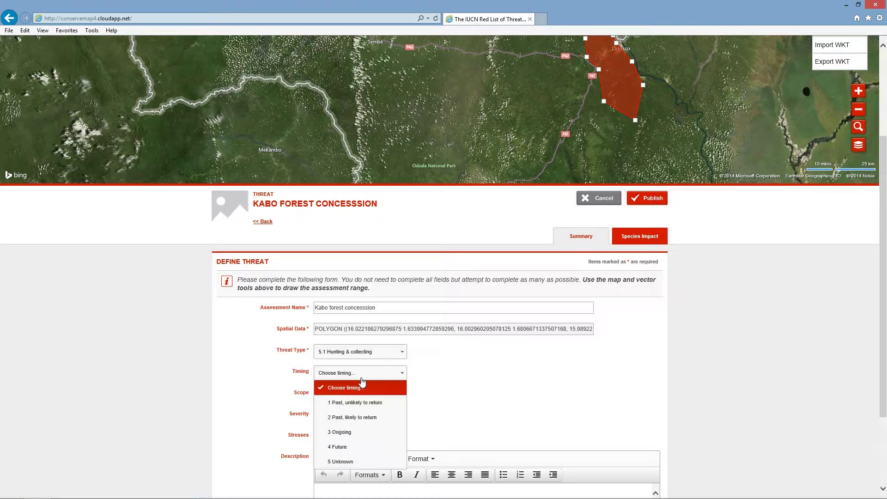
left_click(350, 436)
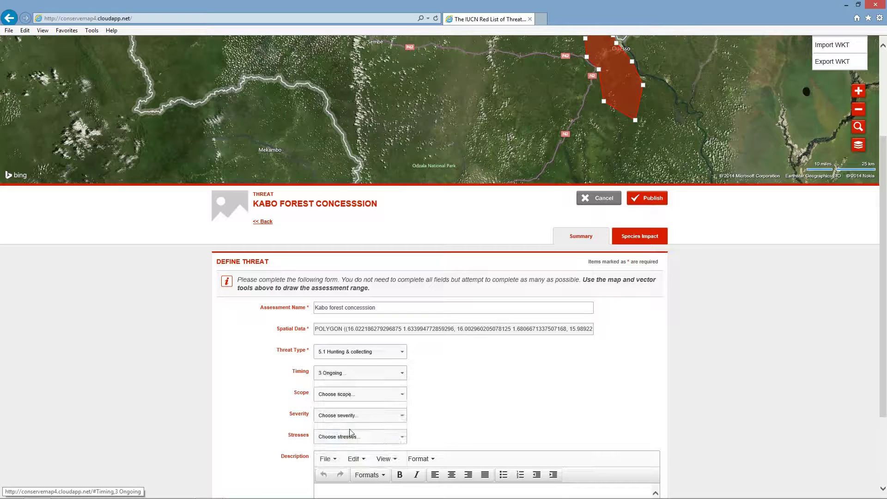
left_click(372, 396)
left_click(353, 469)
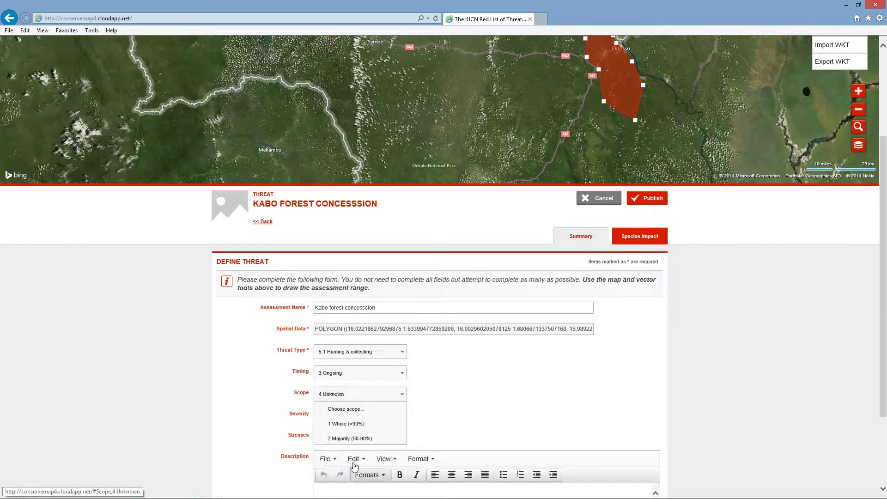
Step: Set the threat's severity to "7 Unknown" and its stresses to "2 Species stresses"
left_click(358, 416)
scroll(356, 463, "down", 3)
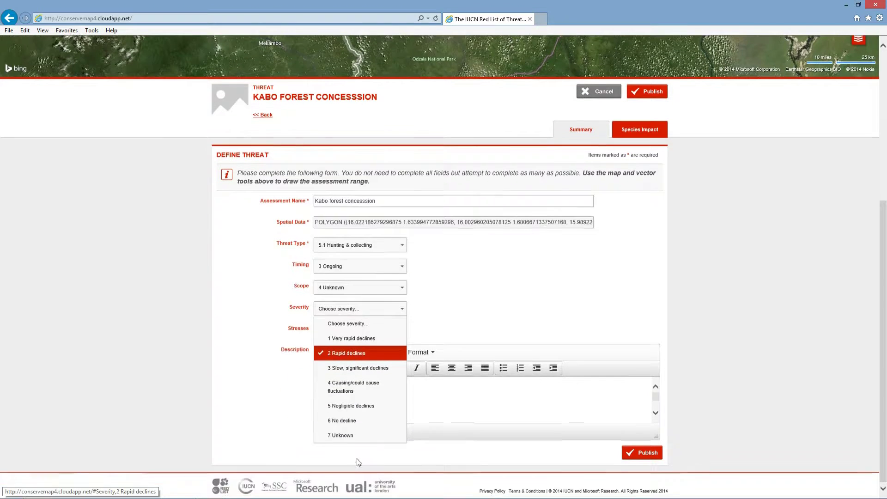
left_click(356, 434)
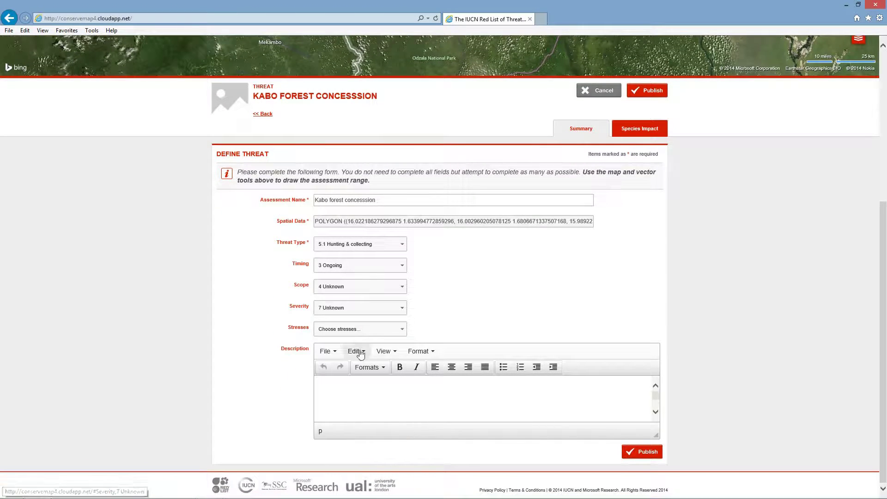
left_click(401, 330)
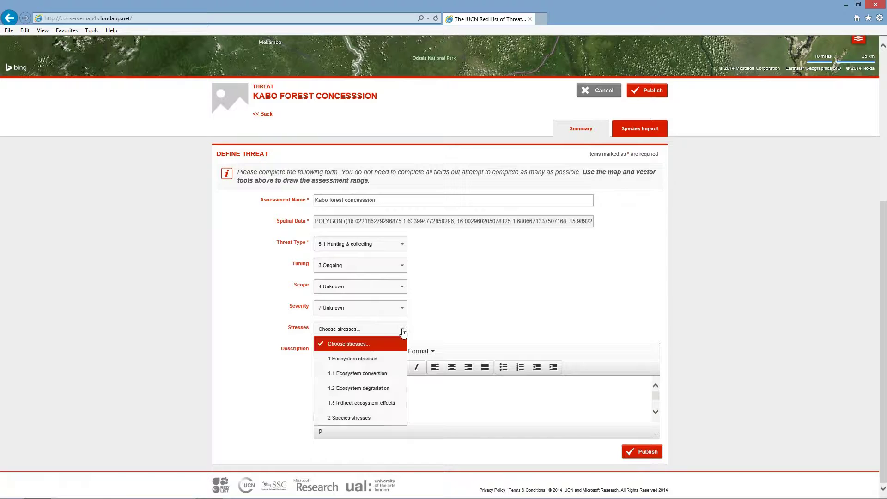
left_click(358, 418)
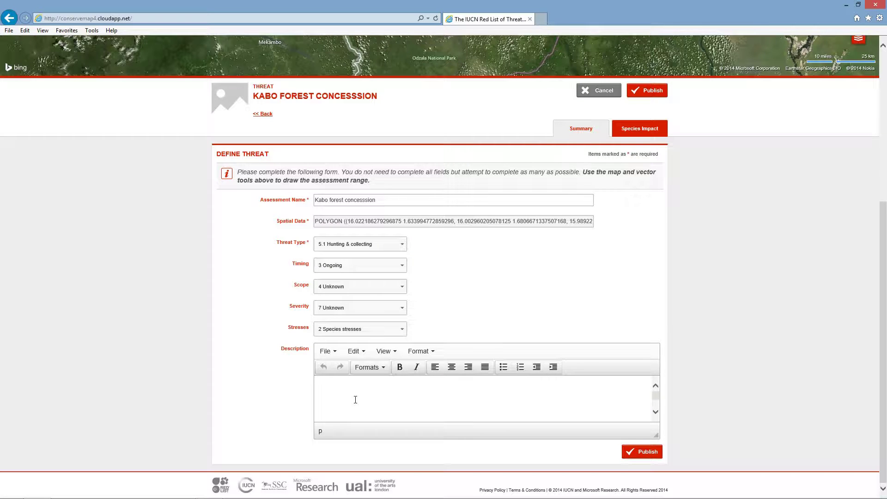
Step: Enter the threat description "Bushmeat hunting within the forest"
type("Bus")
scroll(658, 456, "up", 4)
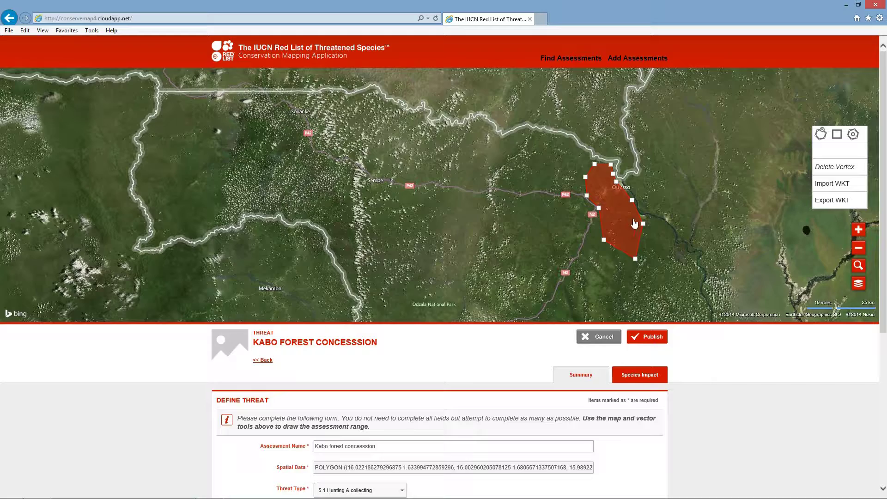
scroll(748, 362, "down", 3)
scroll(747, 363, "down", 2)
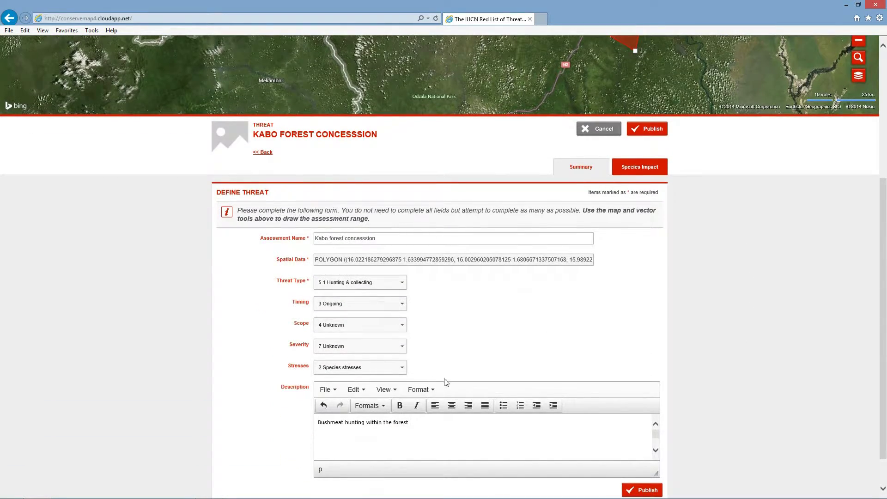
scroll(444, 382, "up", 2)
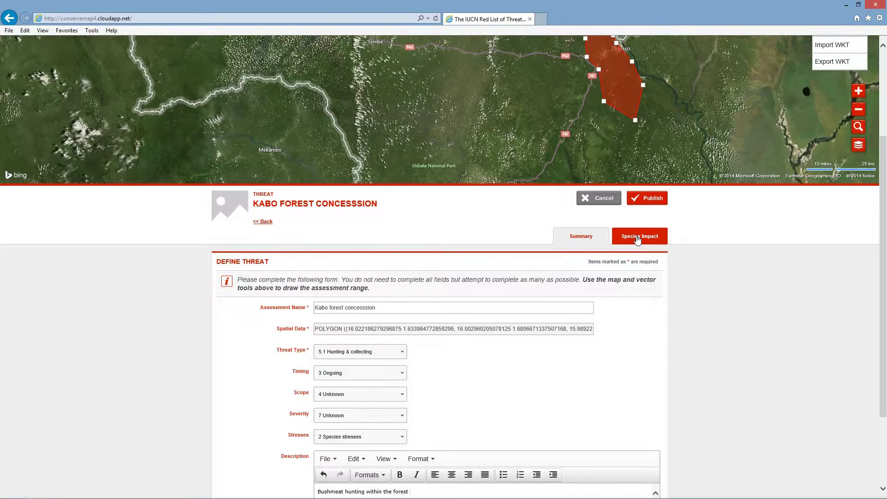
Step: Filter the species impact by the class AVES and find all impacted species within the drawn area
left_click(637, 238)
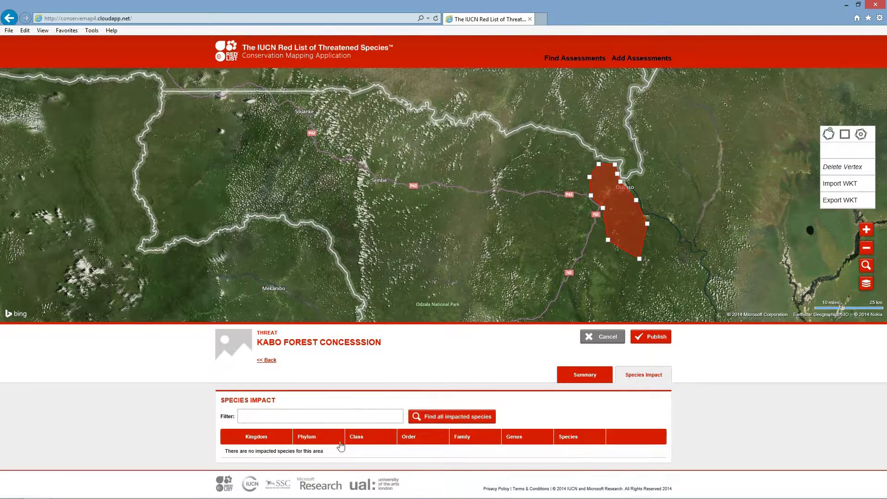
left_click(351, 415)
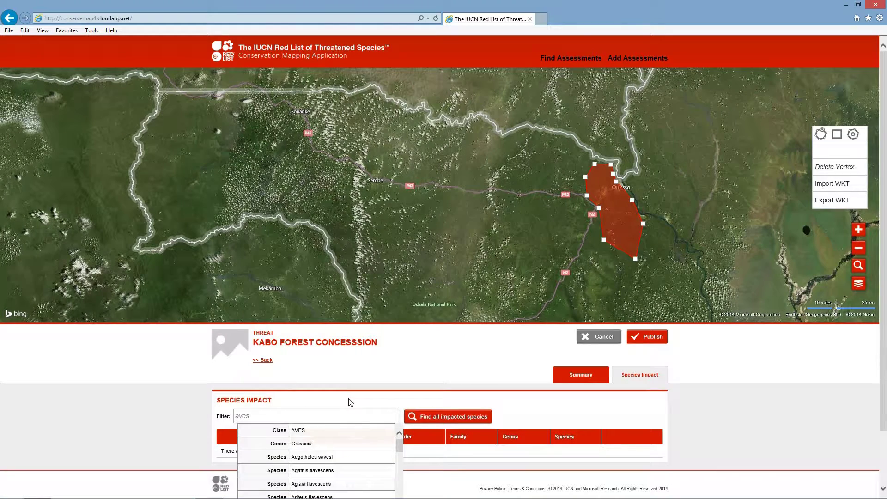
left_click(303, 432)
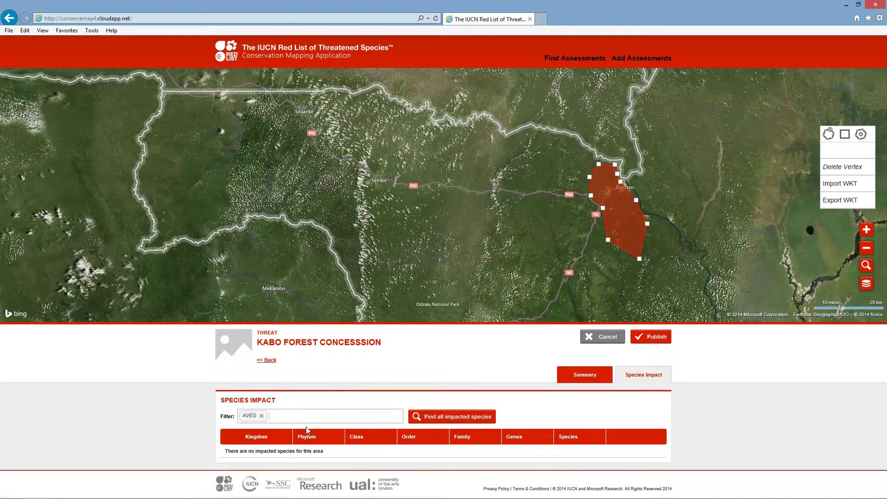
left_click(427, 418)
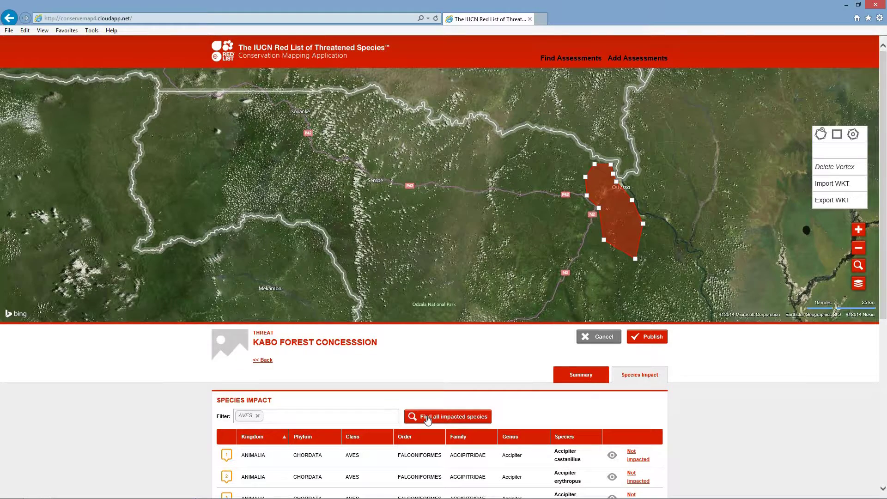
Step: Mark Acrocephalus schoenobaenus, Accipiter tachiro and Alcedo cristata as impacted in the species list
scroll(485, 443, "down", 5)
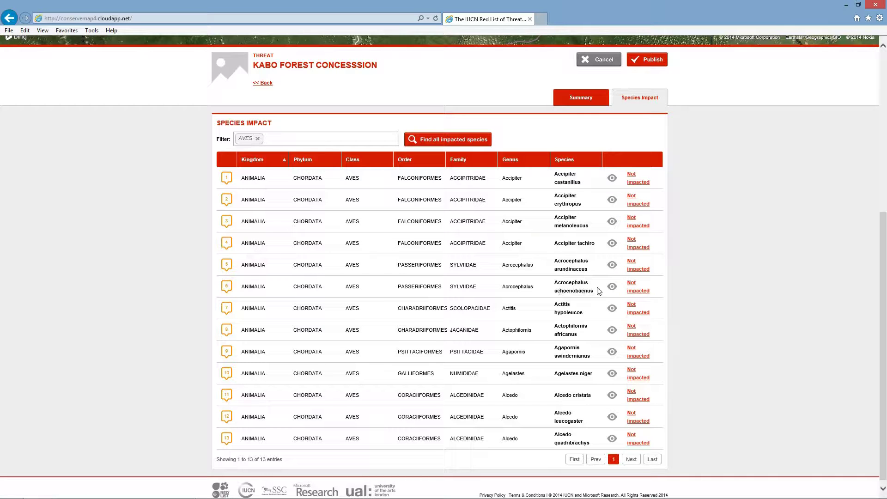
left_click(632, 288)
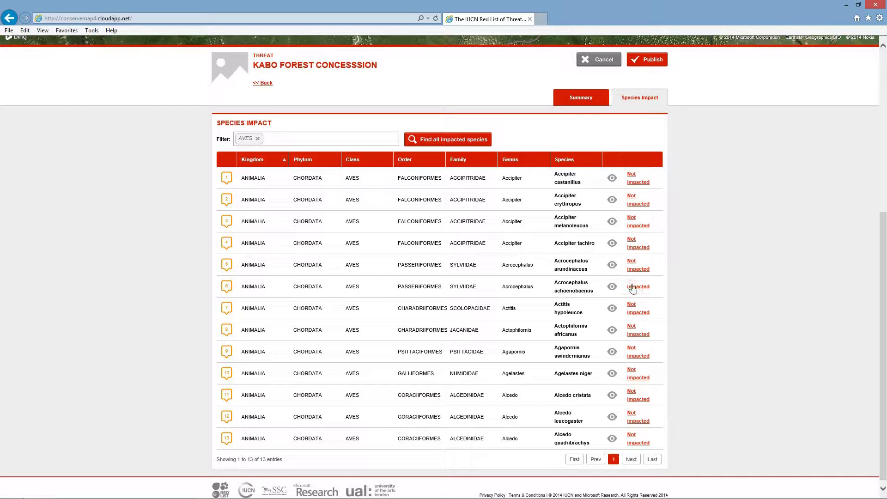
left_click(632, 246)
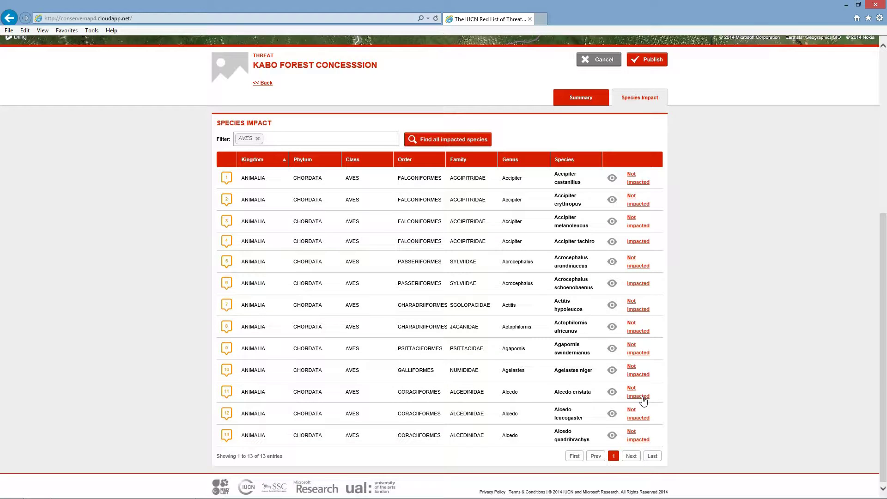
left_click(640, 397)
scroll(693, 323, "up", 3)
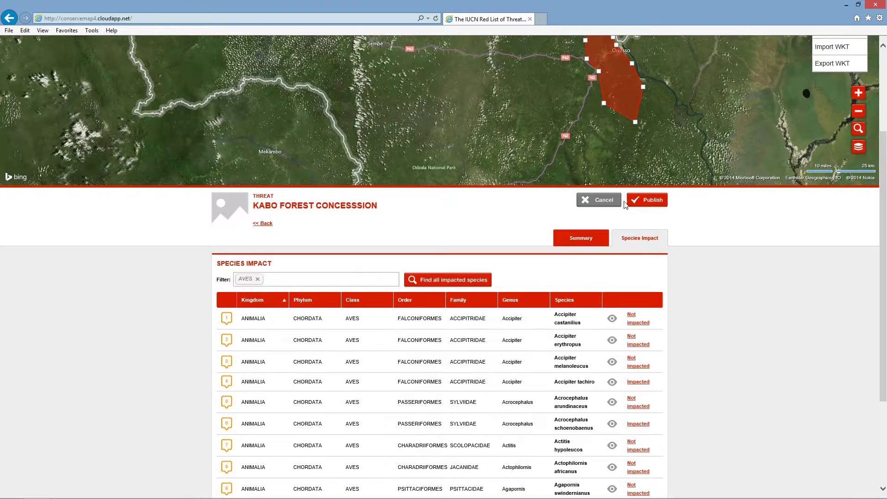
Step: Return to the threat's summary and review the completed form fields and description
left_click(586, 240)
scroll(682, 377, "down", 5)
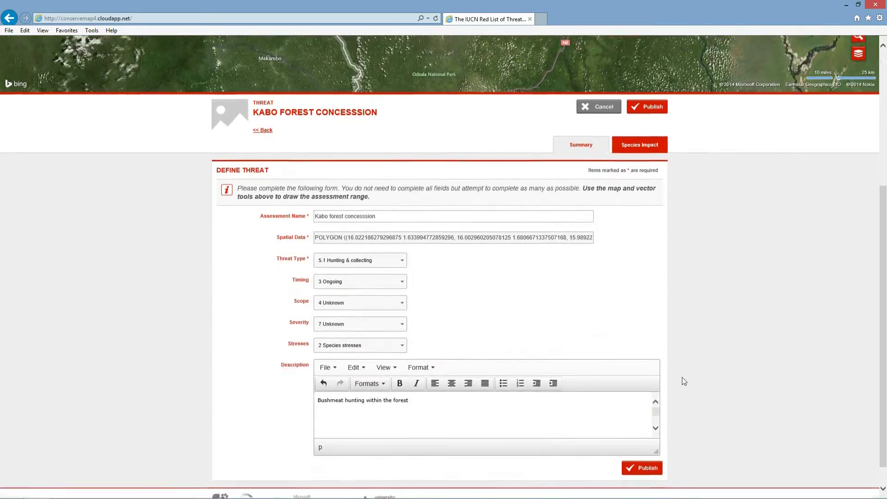
Step: Check the impacted species marked in the Kabo forest assessment's species impact list and publish the assessment
scroll(682, 376, "up", 3)
left_click(639, 337)
scroll(688, 381, "down", 2)
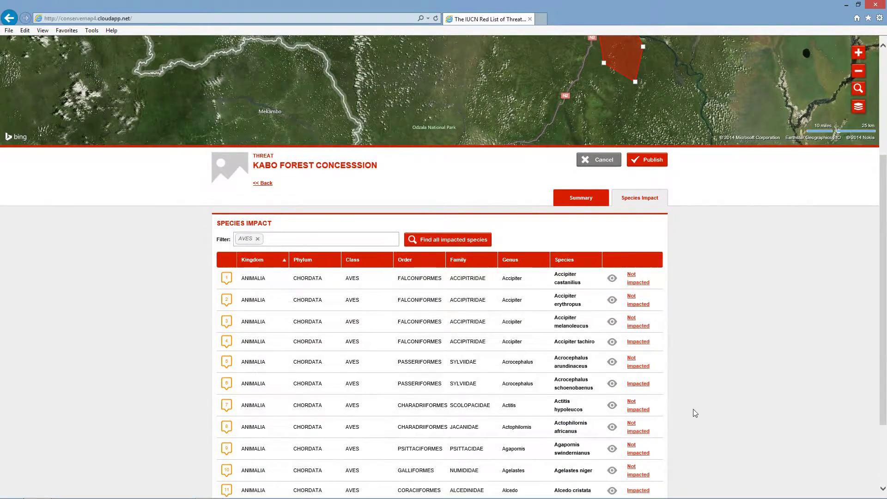
scroll(695, 411, "down", 2)
scroll(698, 413, "up", 4)
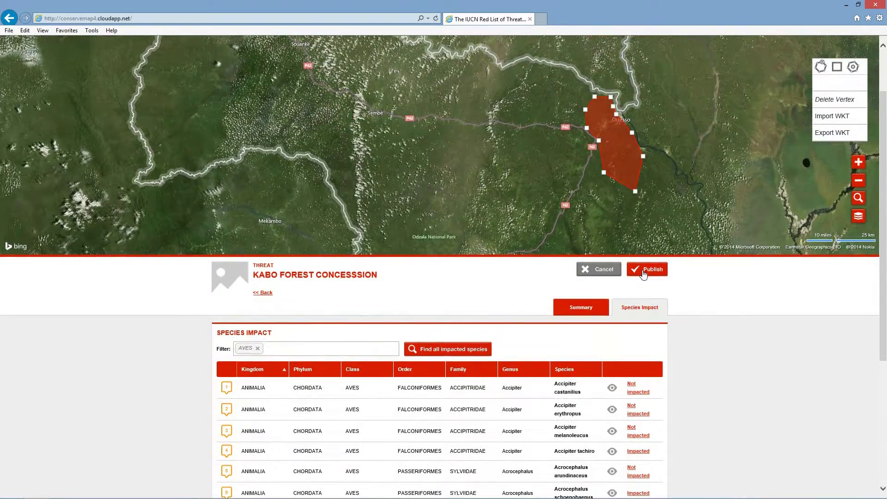
left_click(641, 269)
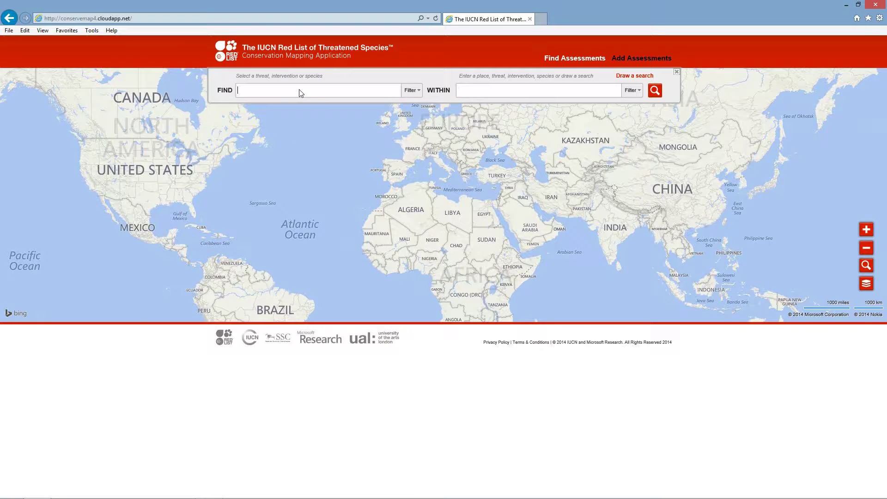
Step: Search assessments for the threat "5.1 Hunting & collecting terrestrial animals" and show the Kabo forest assessment's range on the map
type("hunt")
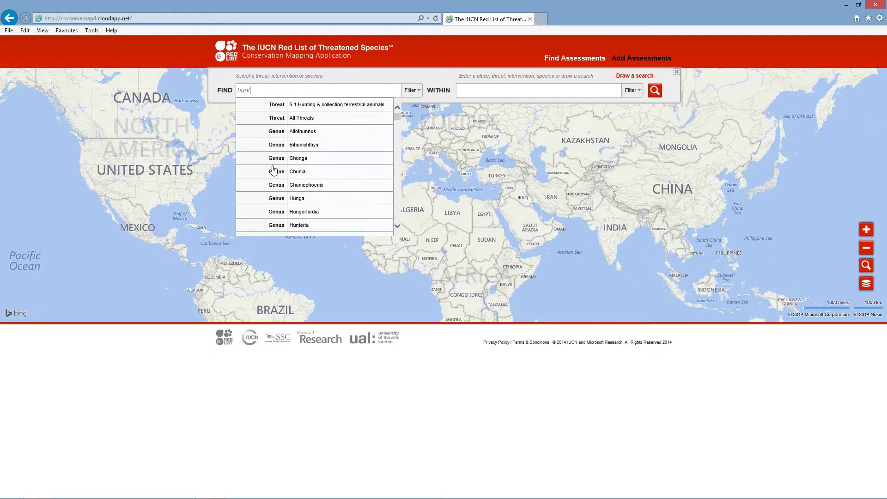
left_click(322, 107)
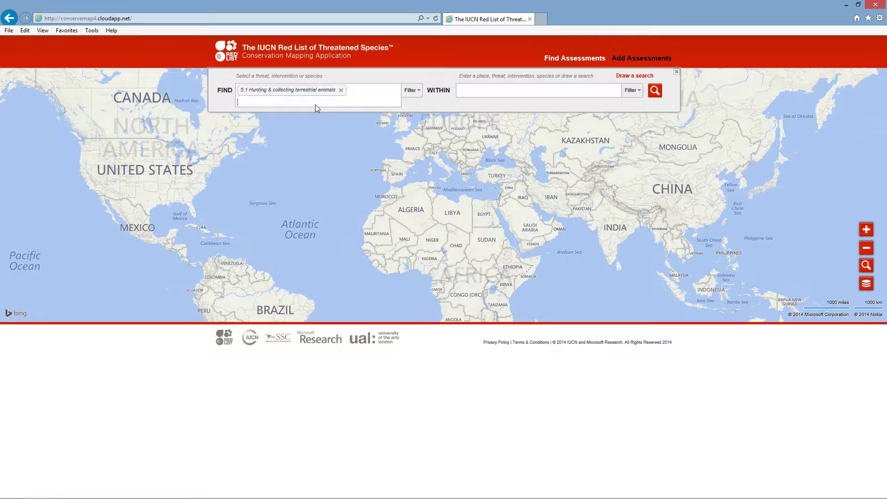
left_click(655, 90)
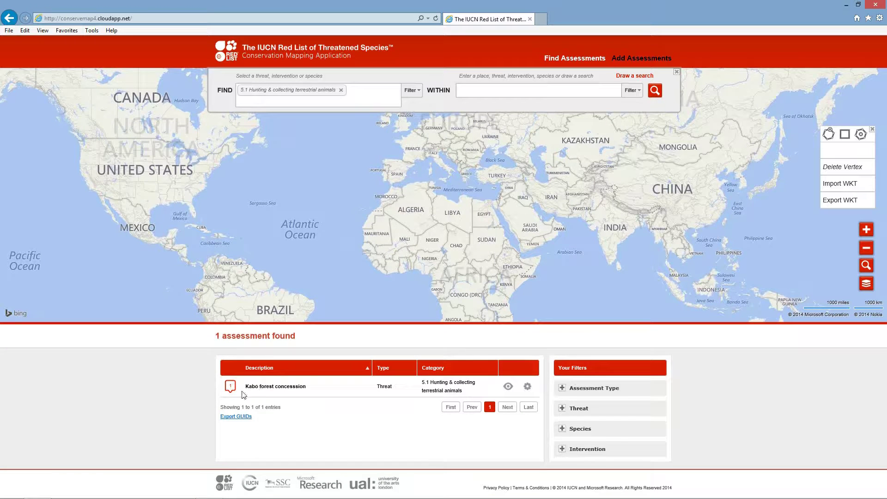
left_click(508, 386)
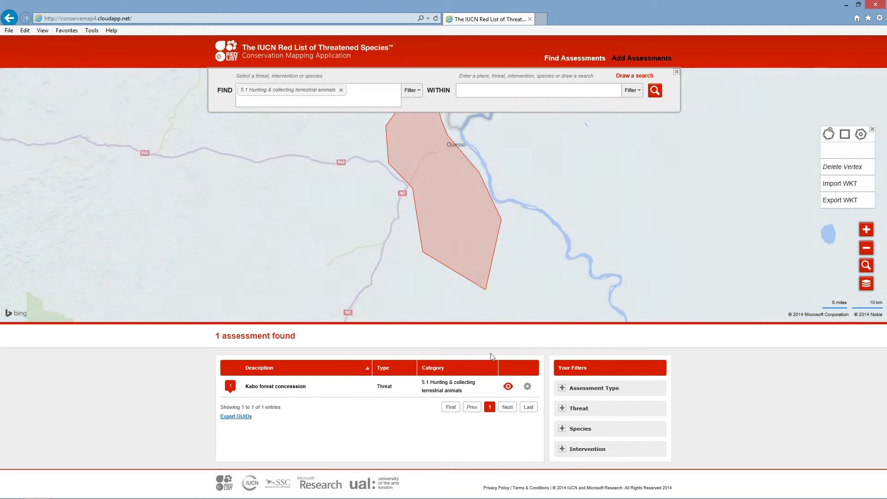
left_click_drag(516, 167, 539, 209)
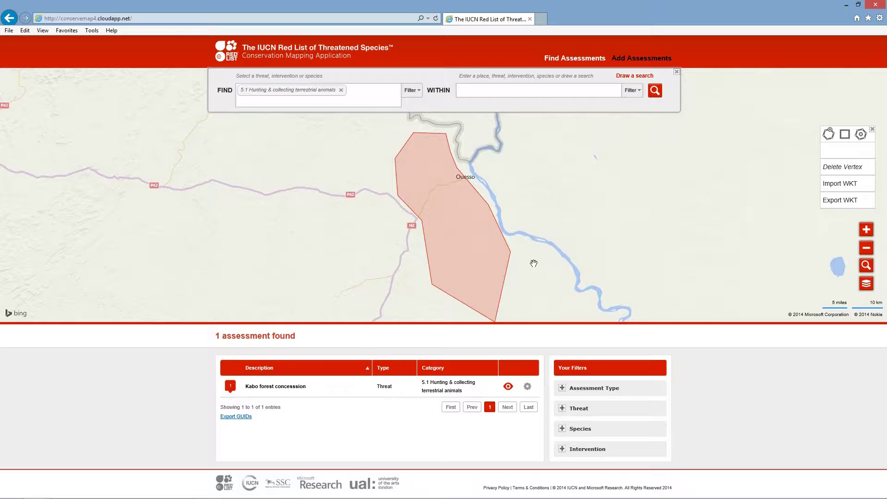
left_click_drag(542, 259, 539, 253)
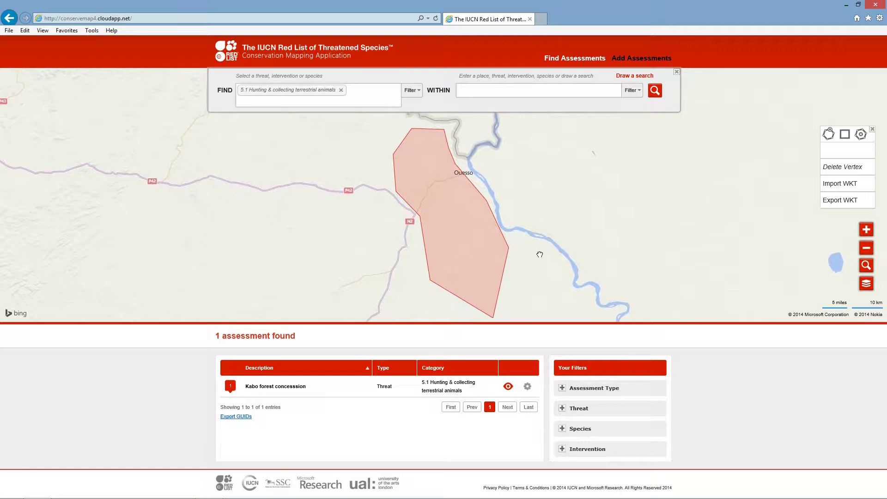
Step: Clear the previous search, find the threat "Kabo forest concesssion" by name and display its range on the map
left_click(342, 90)
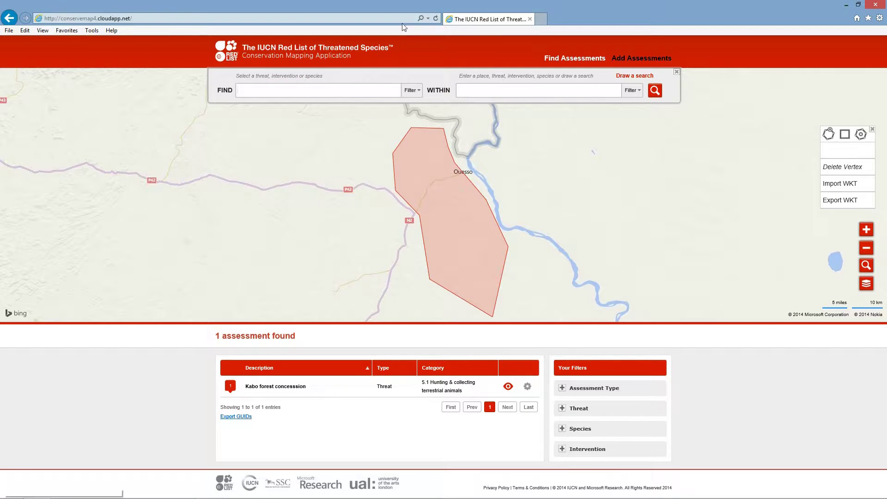
left_click(435, 20)
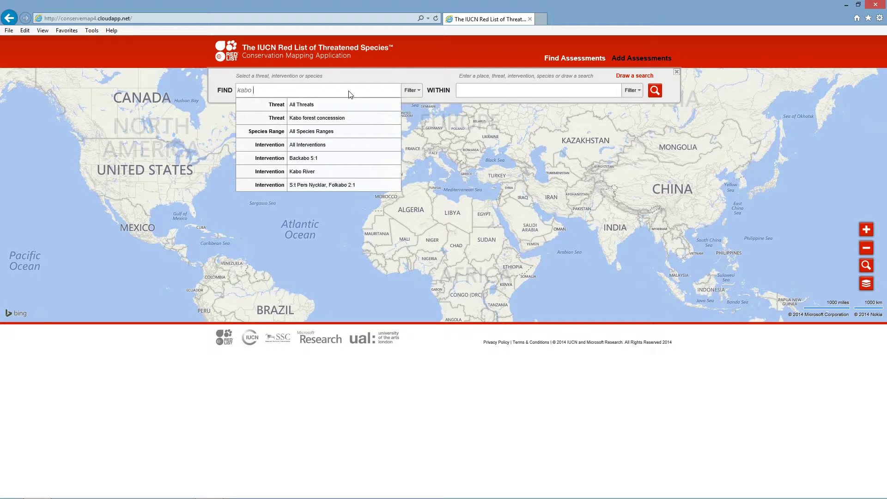
left_click(314, 121)
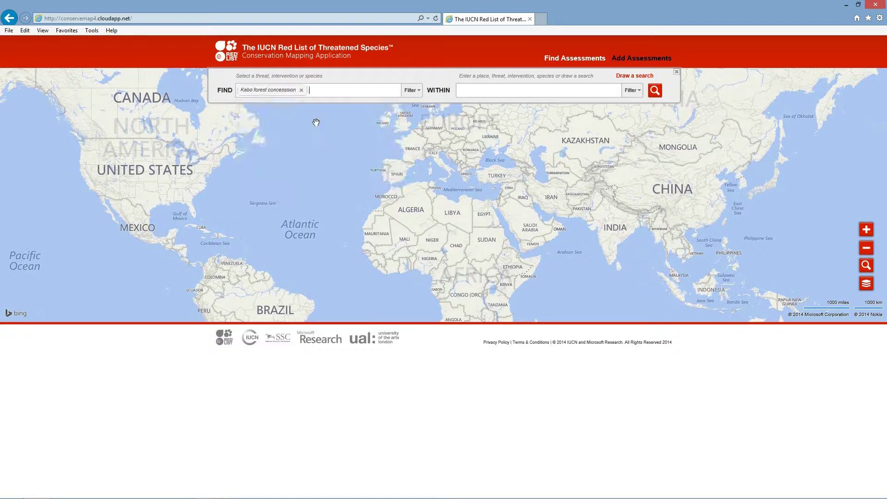
left_click(653, 92)
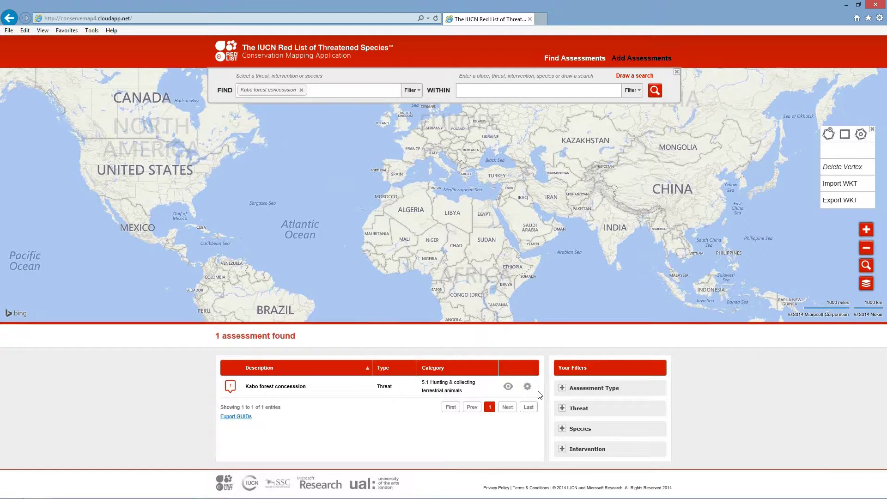
left_click(508, 387)
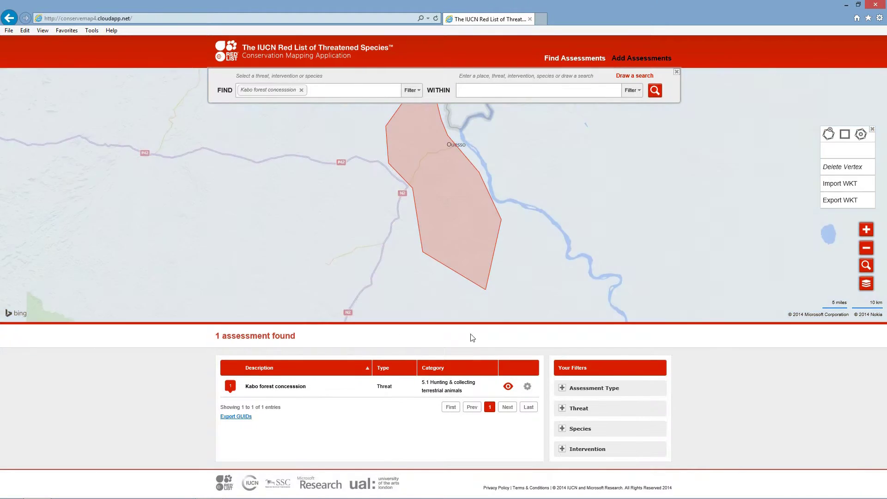
left_click_drag(527, 140, 530, 161)
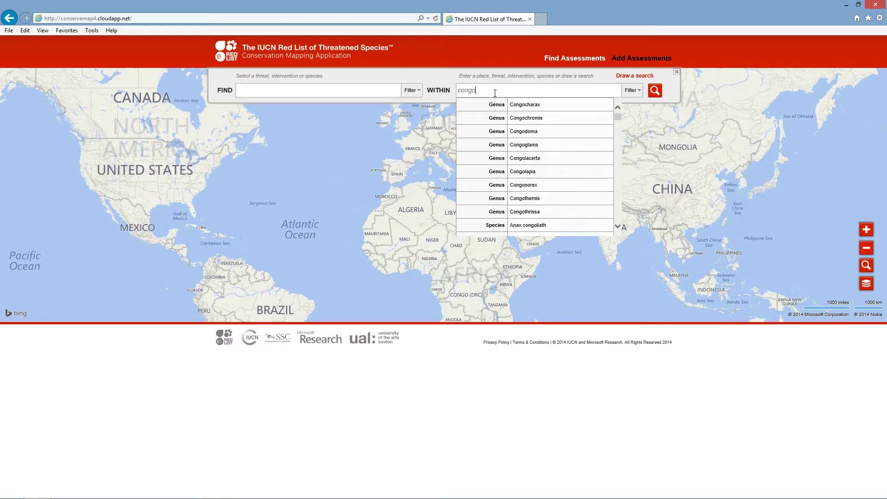
Step: Search within the country Congo for threats only and show the Kabo forest assessment's range on the map
left_click_drag(617, 116, 616, 142)
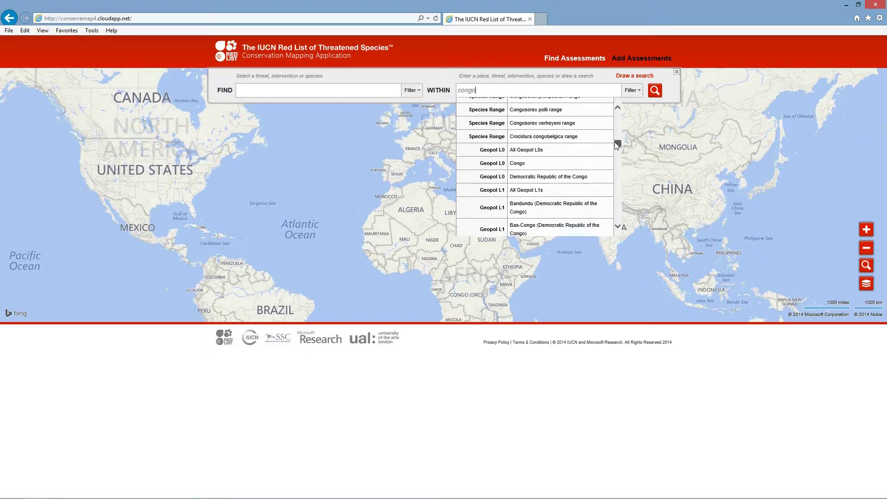
left_click(519, 164)
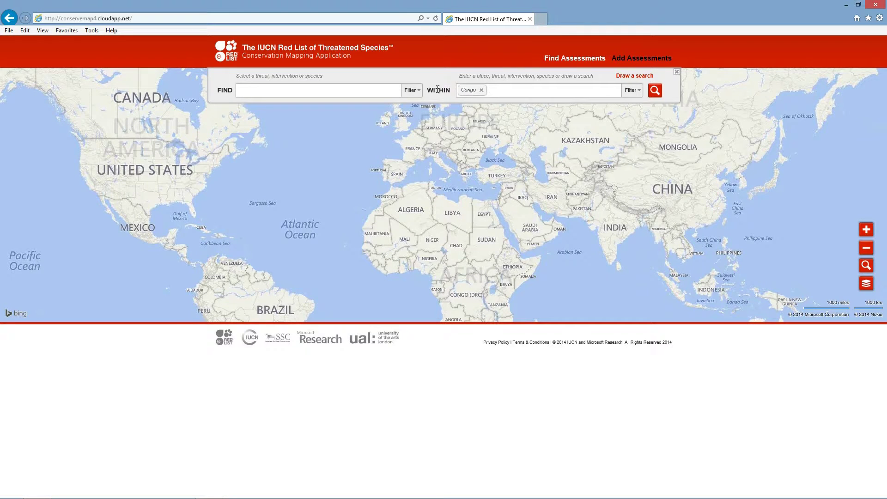
left_click(412, 91)
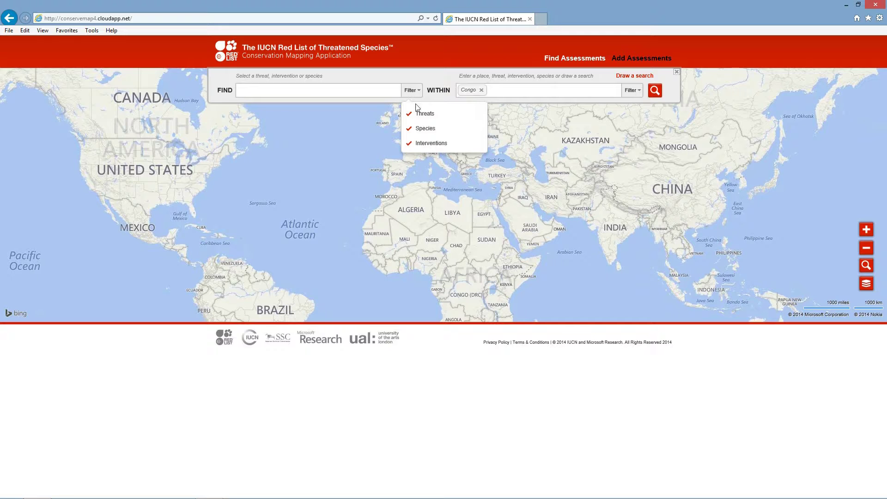
left_click(427, 143)
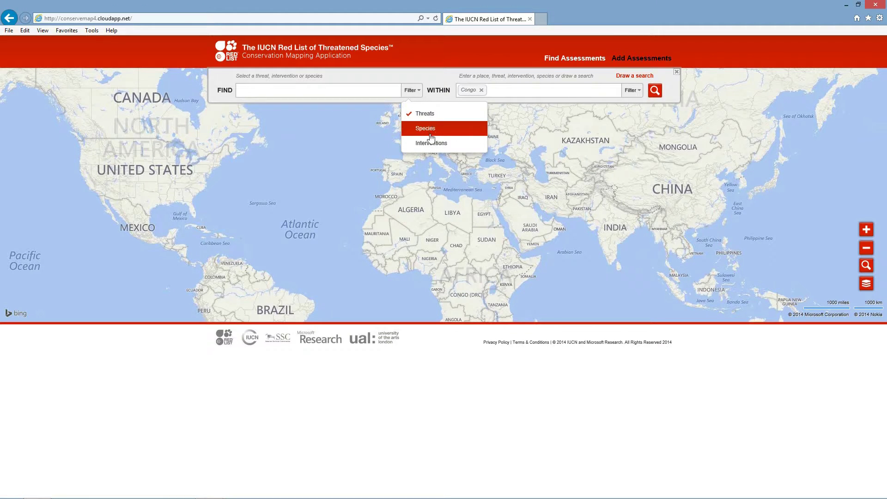
left_click(428, 74)
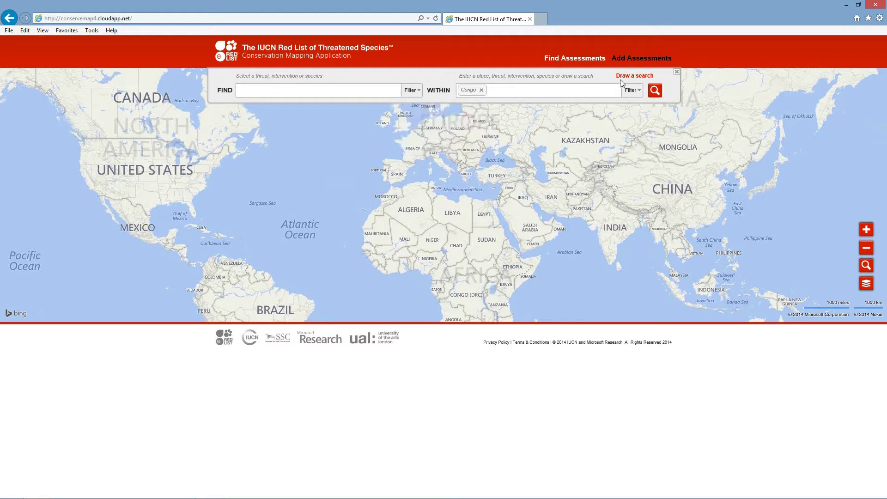
left_click(655, 91)
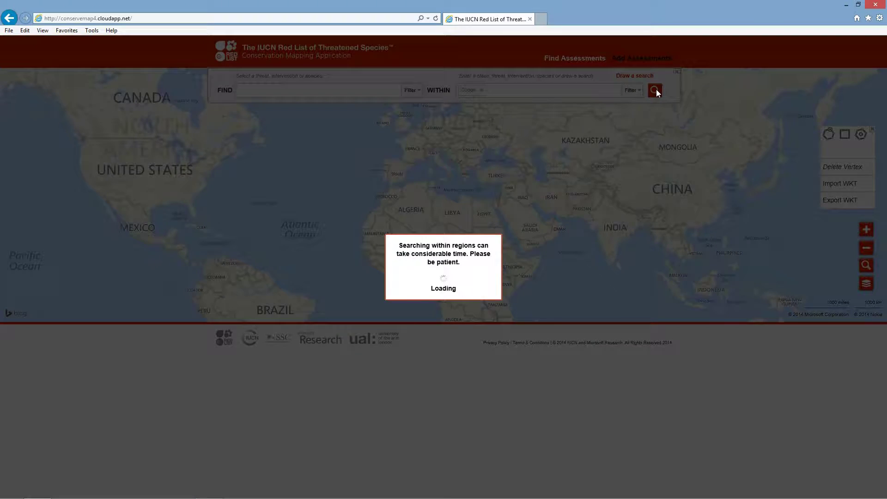
left_click(508, 386)
mouse_move(490, 174)
left_mouse_down()
mouse_move(471, 221)
mouse_move(473, 174)
left_mouse_up()
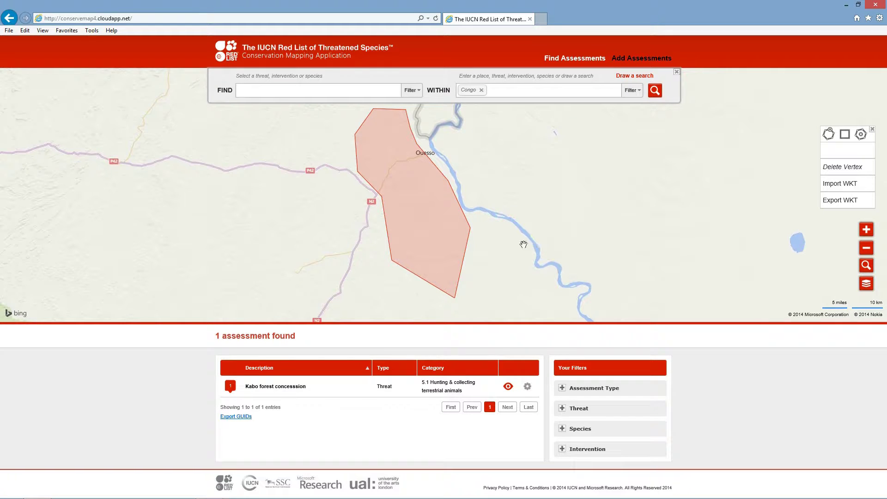
Step: Open the found Kabo forest assessment and review its description and details
left_click(528, 387)
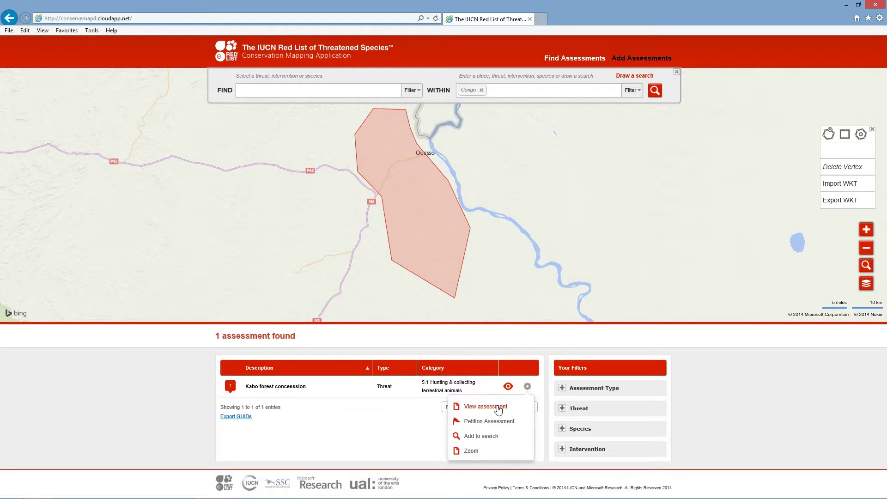
left_click(480, 411)
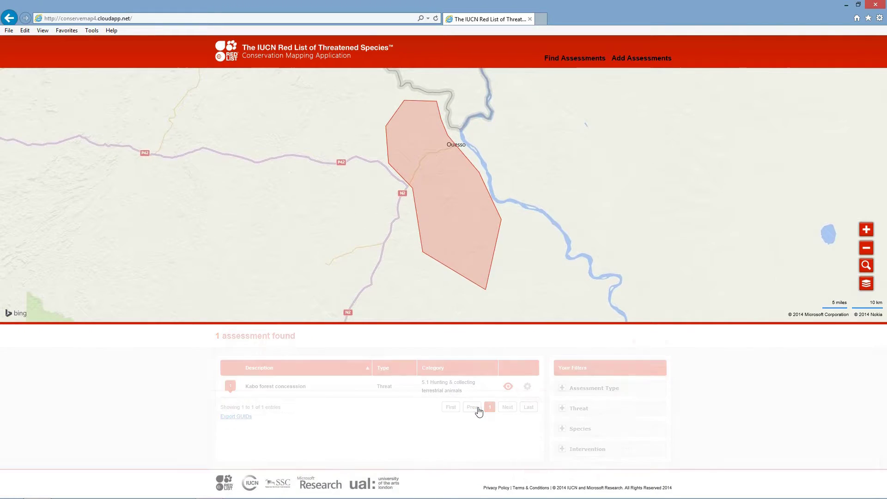
scroll(506, 416, "down", 3)
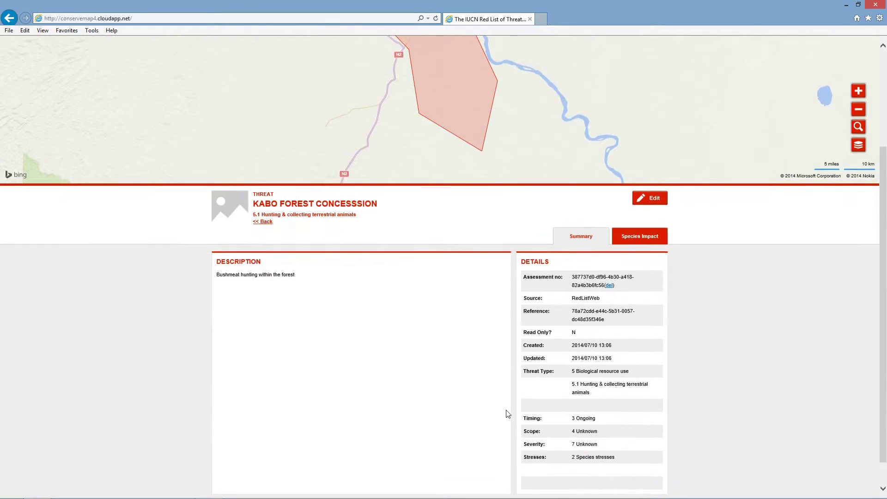
scroll(506, 412, "down", 1)
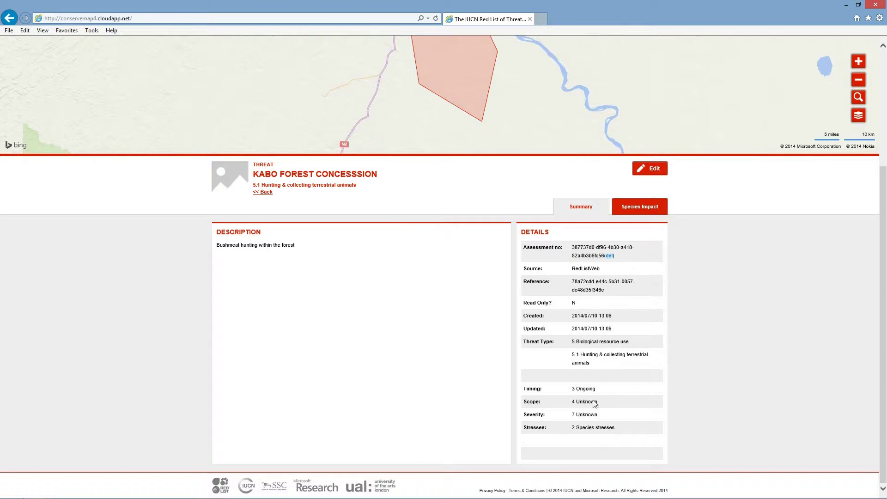
scroll(608, 391, "up", 2)
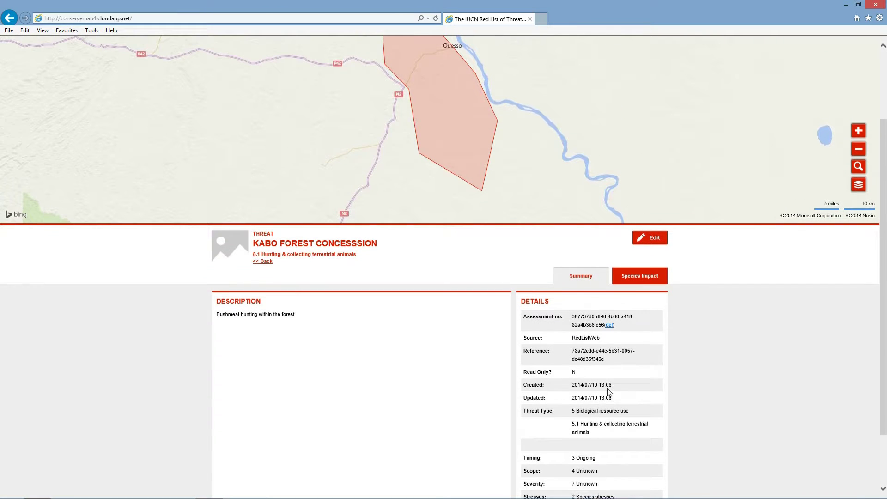
Step: View the assessment's species impact list and display the ranges of Acrocephalus schoenobaenus and Accipiter tachiro on the map
left_click(637, 281)
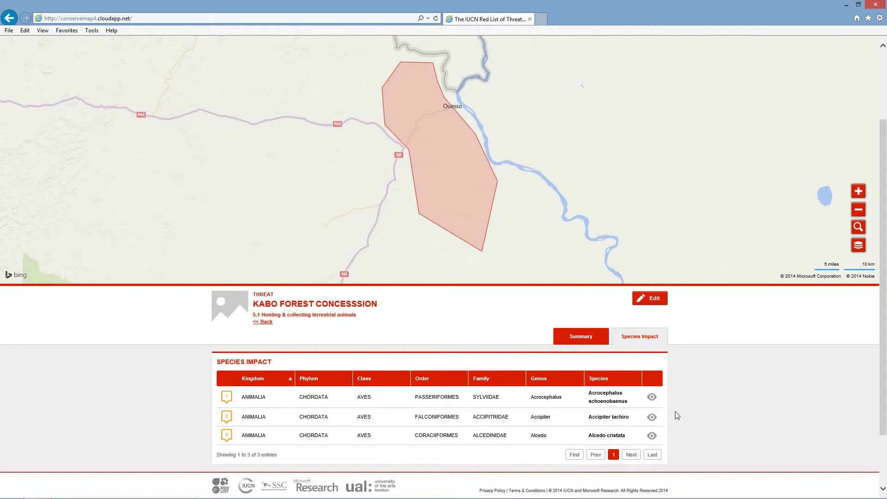
left_click(652, 398)
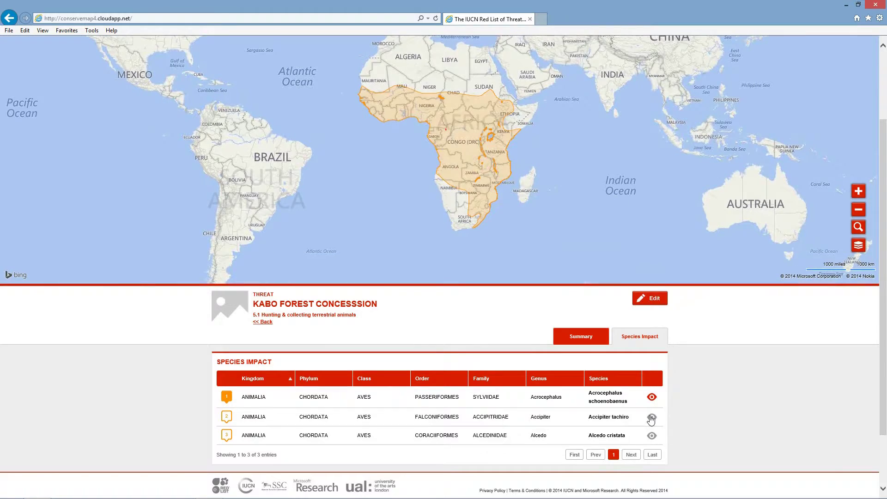
left_click(651, 418)
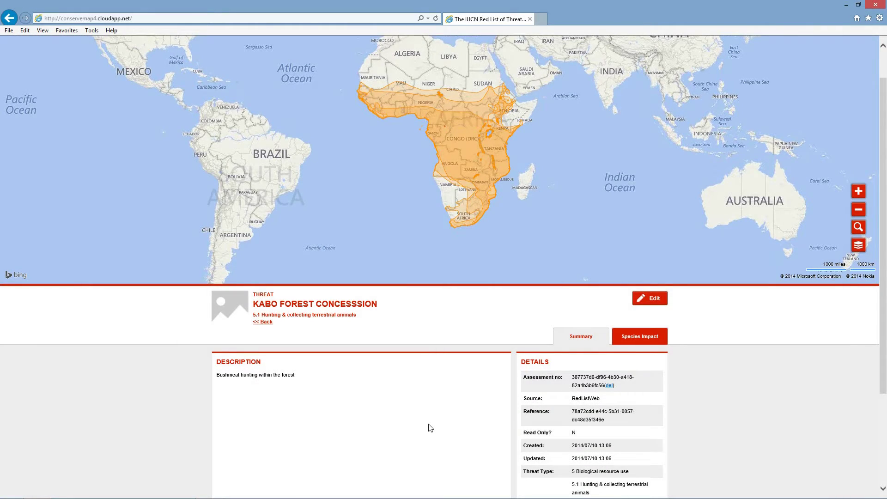
Step: Open the Kabo forest assessment for editing and extend its range polygon westward and southward by moving three vertices
scroll(439, 406, "down", 3)
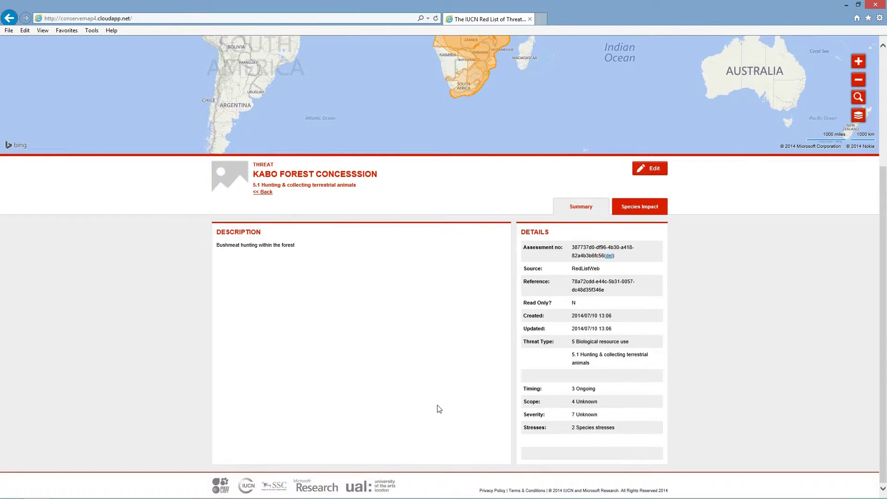
scroll(438, 408, "up", 3)
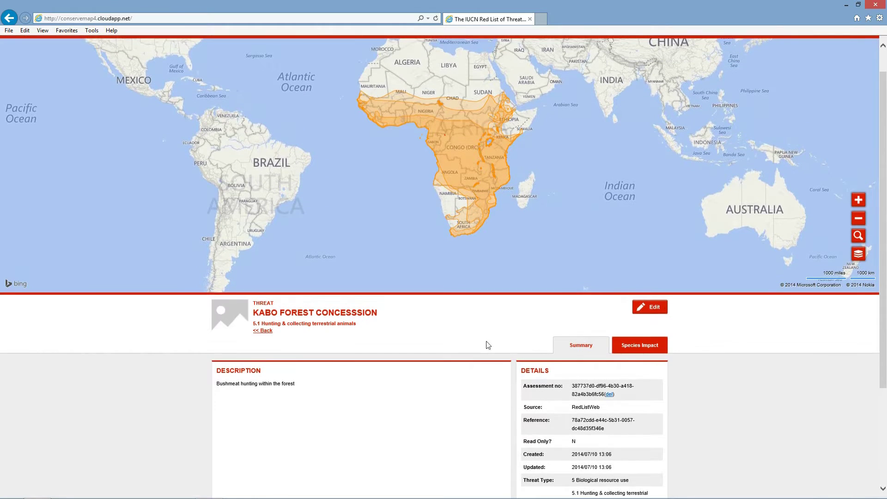
left_click(653, 308)
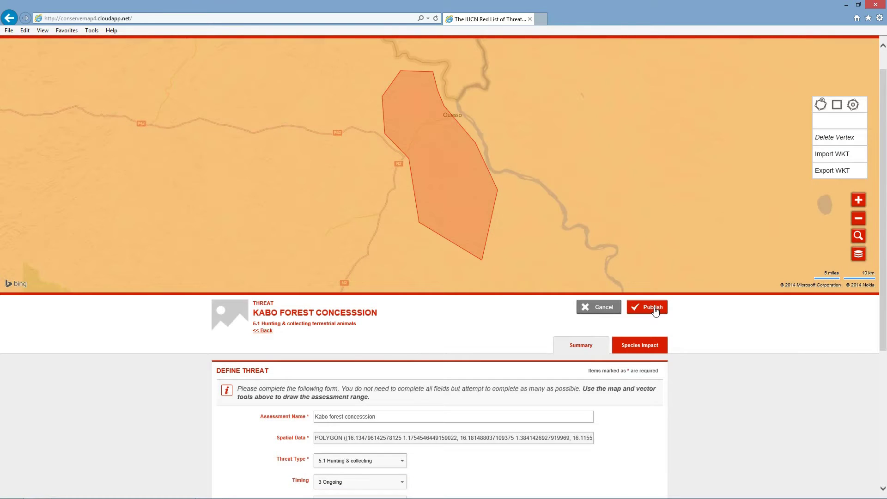
scroll(492, 356, "down", 3)
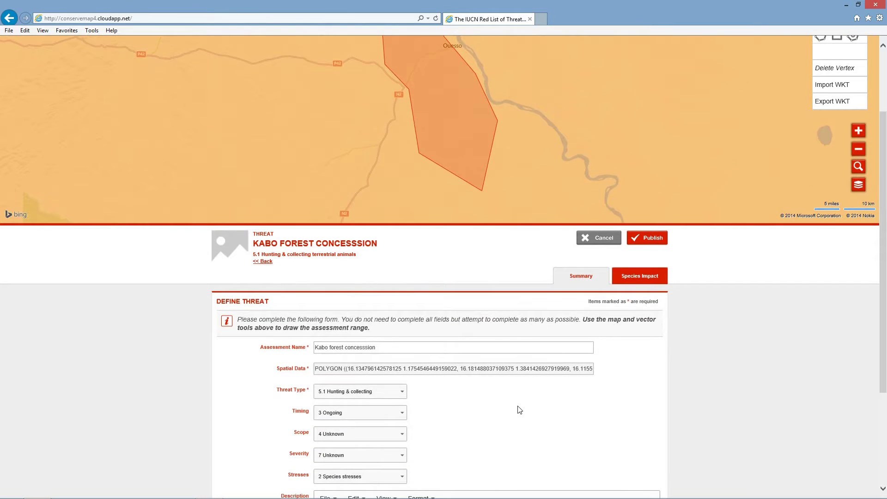
left_click(483, 137)
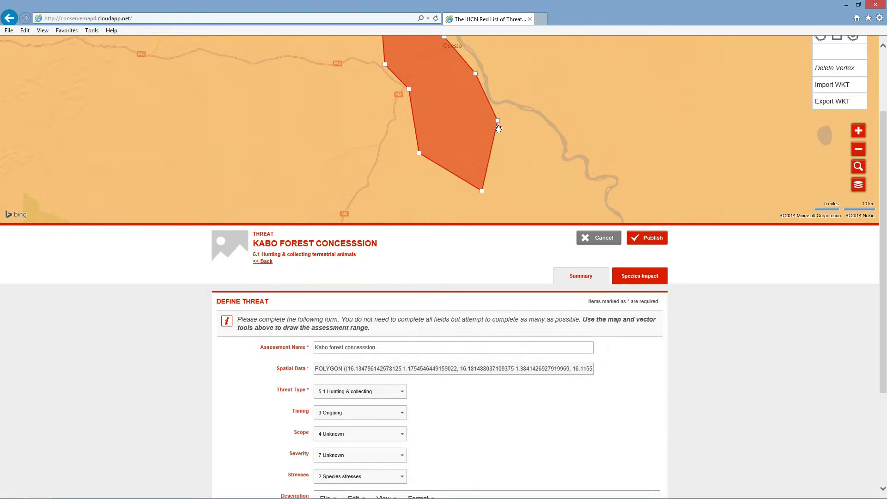
left_click_drag(410, 91, 371, 138)
left_click_drag(418, 154, 410, 201)
left_click_drag(385, 64, 308, 73)
left_click_drag(371, 138, 328, 163)
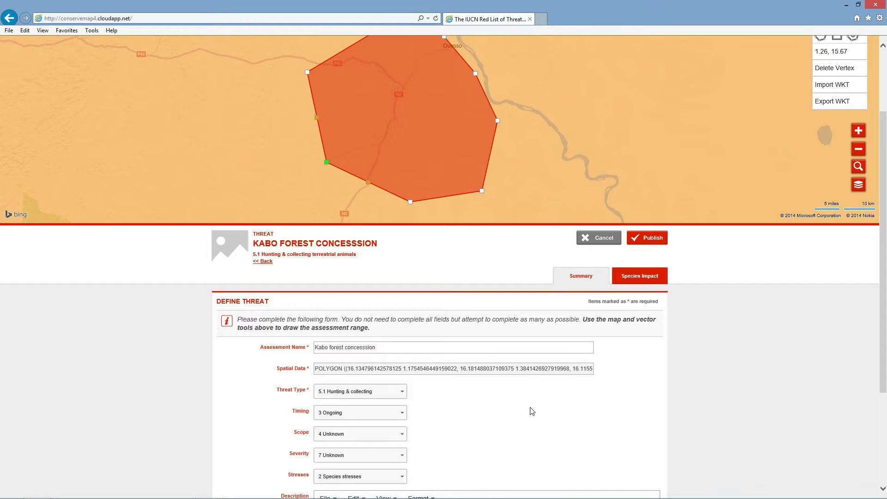
Step: Try the timing 2 Past, likely to return, restore it to 3 Ongoing, and end the description with a full stop
scroll(531, 411, "down", 3)
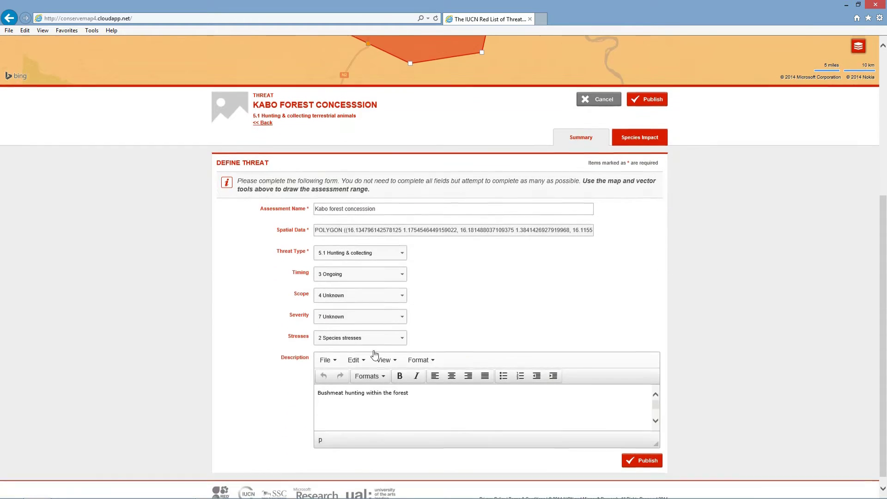
left_click(405, 276)
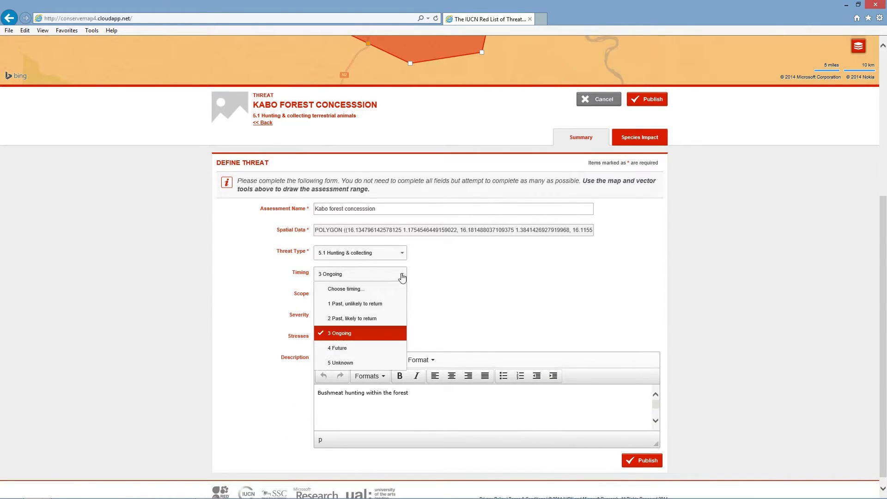
left_click(370, 325)
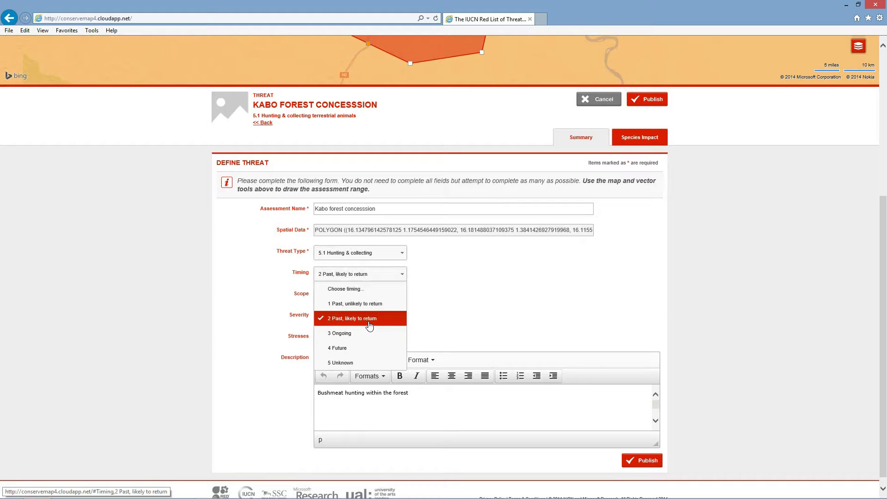
left_click(401, 275)
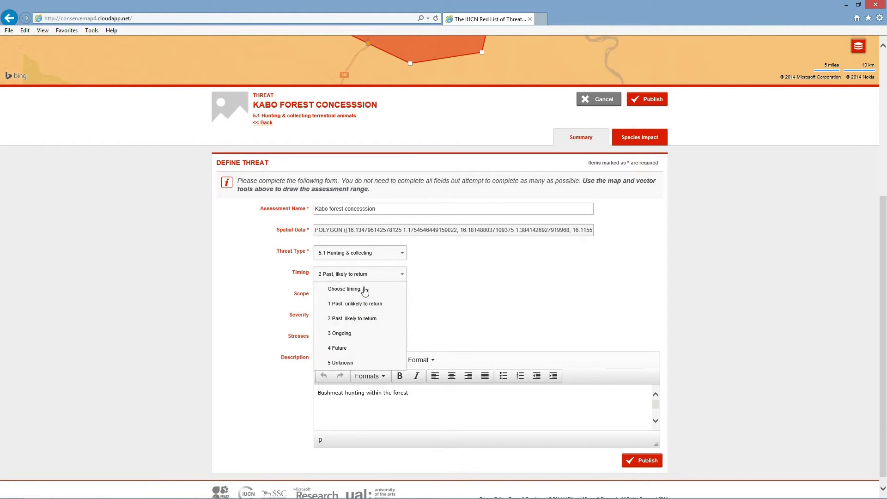
left_click(355, 335)
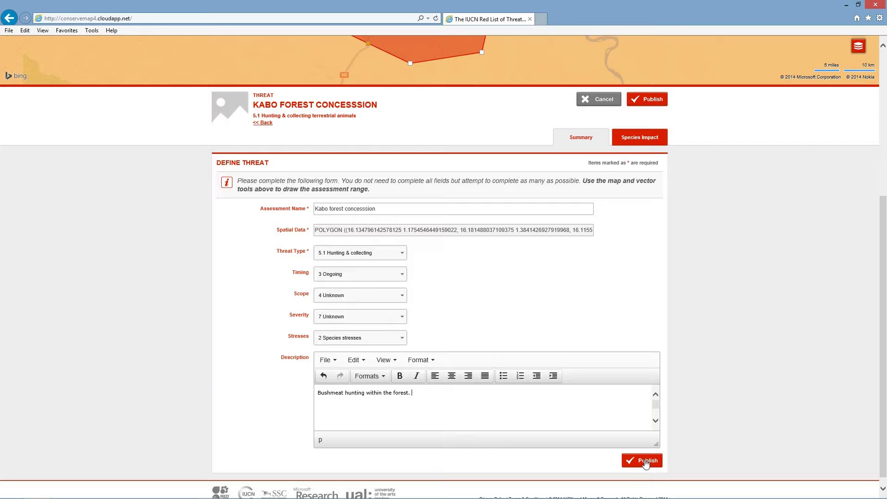
Step: Find all impacted species for the assessment, filtered by the class AVES
left_click(635, 140)
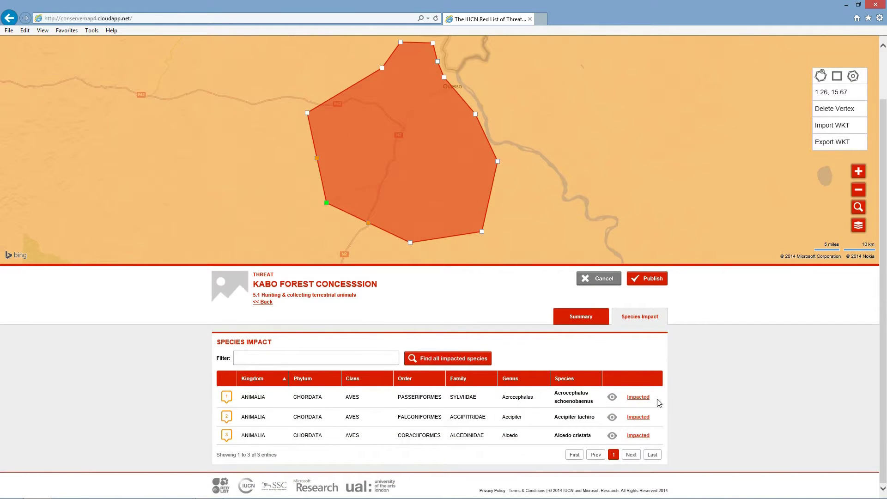
left_click(354, 356)
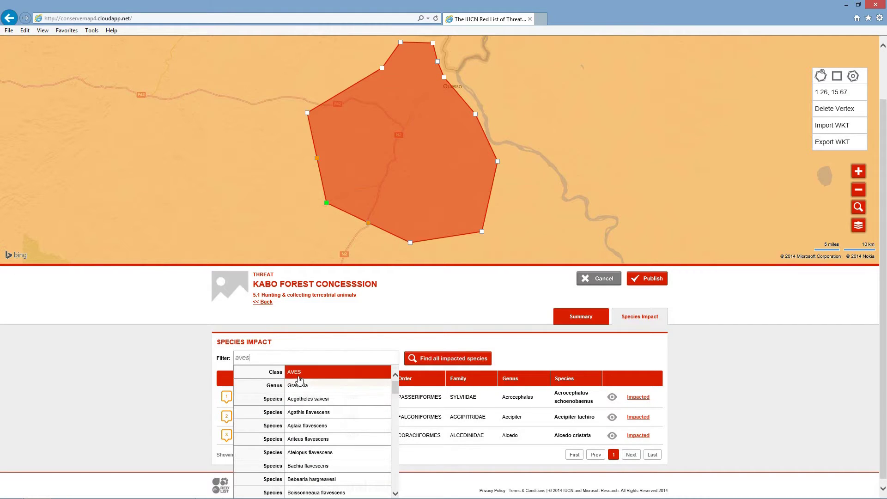
left_click(299, 379)
left_click(418, 358)
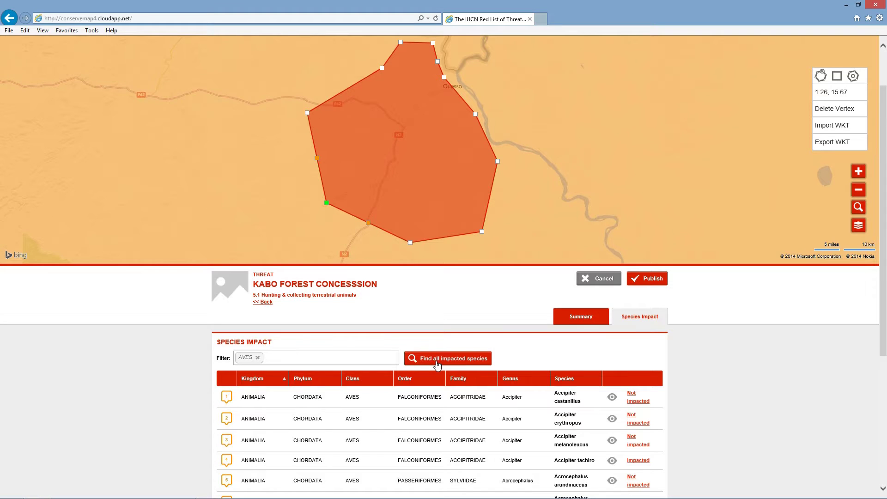
Step: Mark Accipiter tachiro as not impacted, and Accipiter erythropus and Accipiter melanoleucus as impacted
scroll(577, 427, "down", 3)
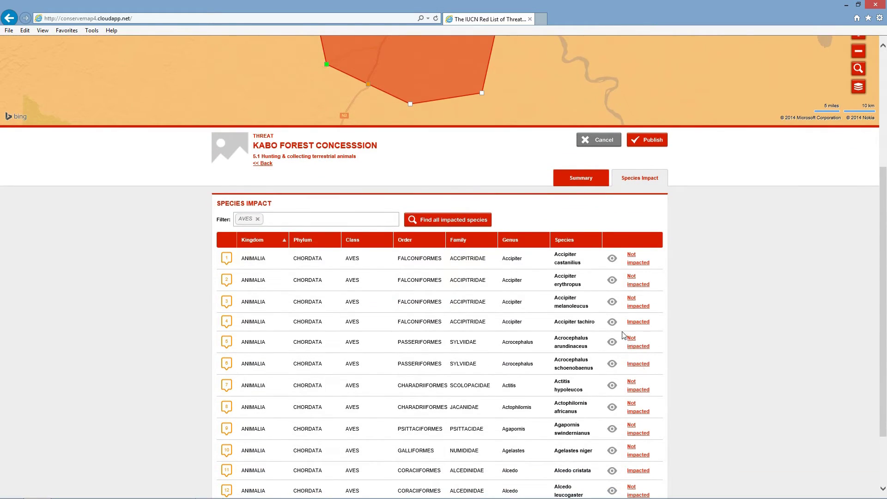
left_click(639, 323)
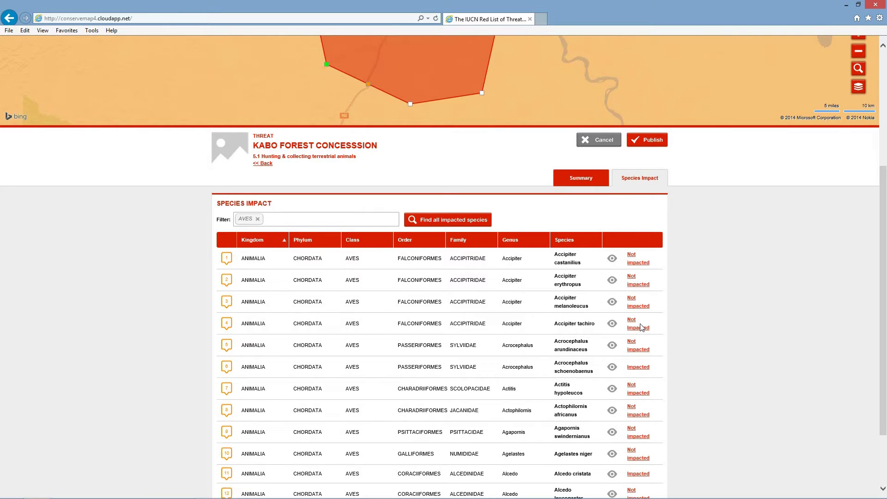
left_click(636, 286)
left_click(632, 303)
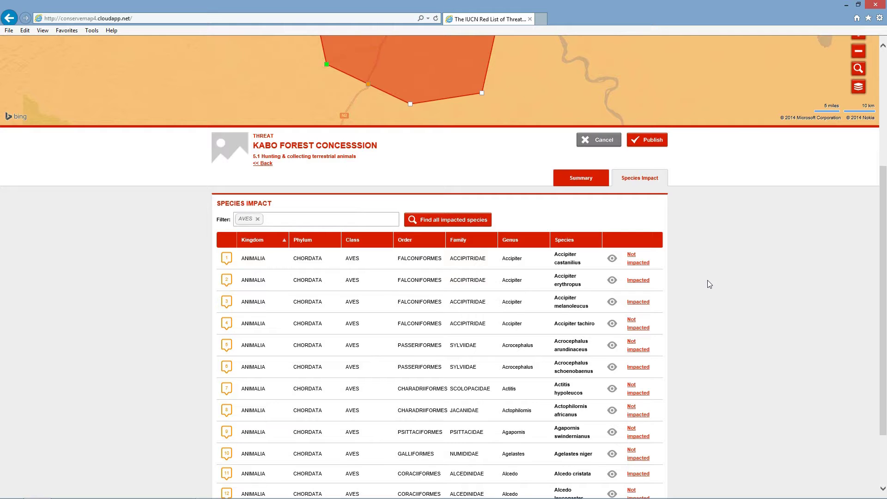
Step: Publish the edited assessment and review its updated details and species impact list
left_click(645, 145)
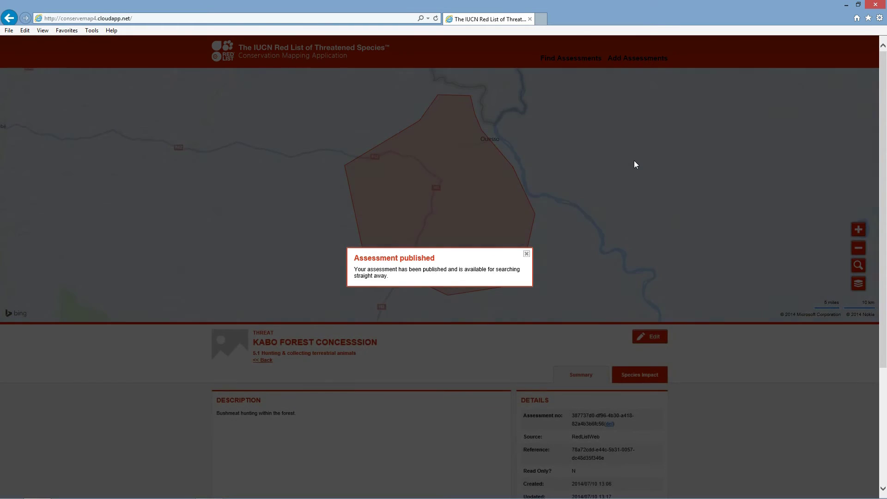
left_click(526, 254)
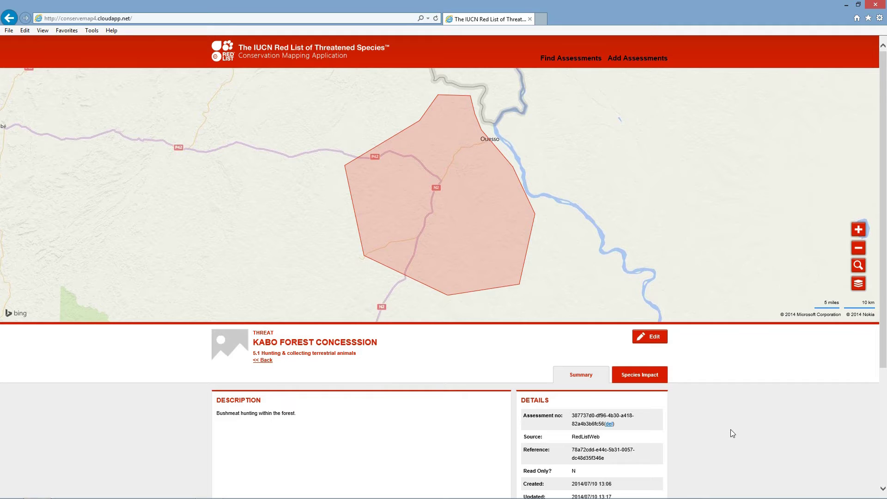
scroll(730, 429, "down", 3)
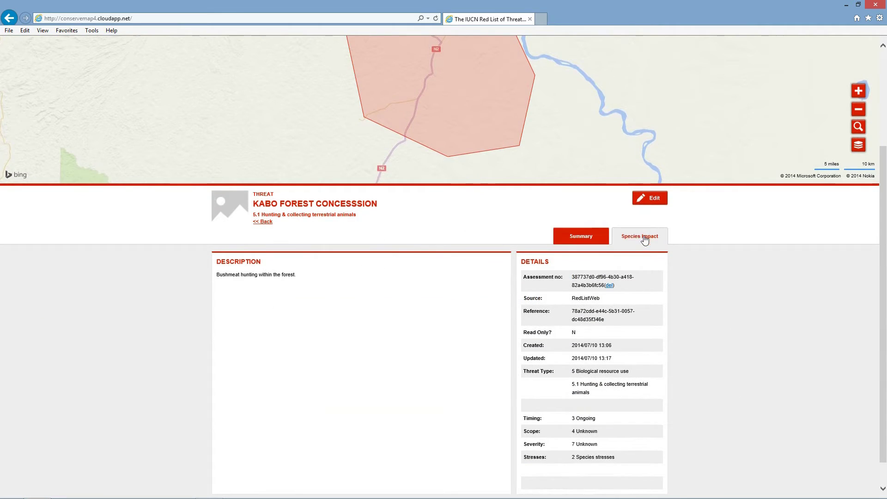
left_click(645, 239)
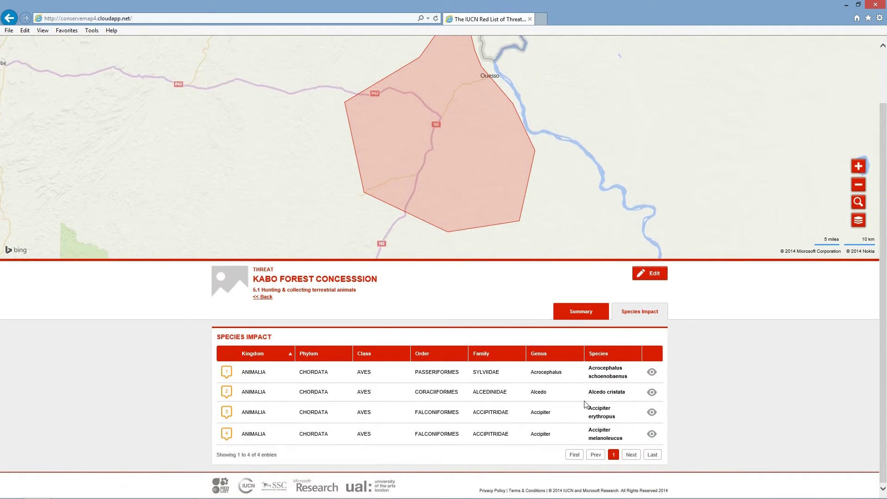
Step: Display the range of Acrocephalus schoenobaenus on the map in red with 80% transparency
left_click(651, 371)
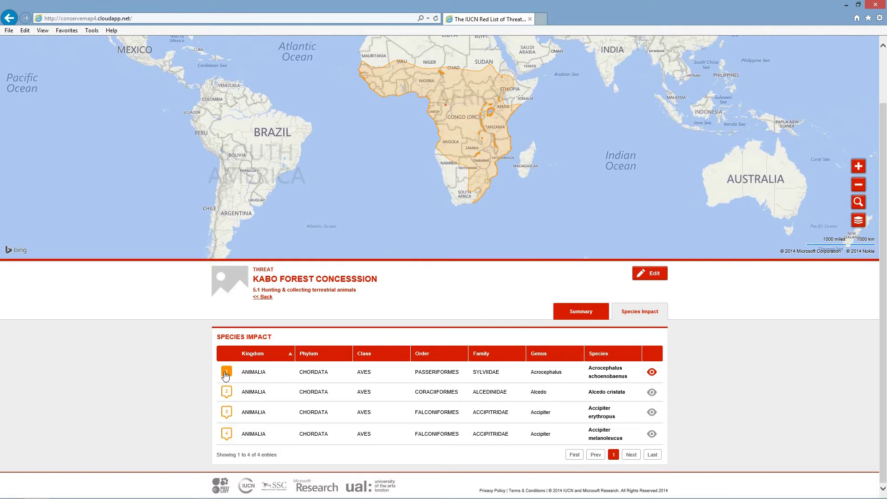
left_click(225, 374)
left_click(251, 398)
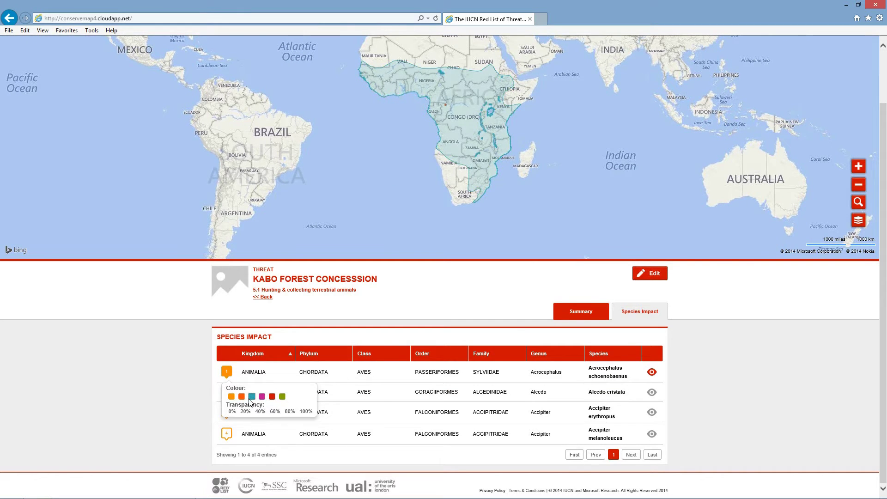
left_click(271, 397)
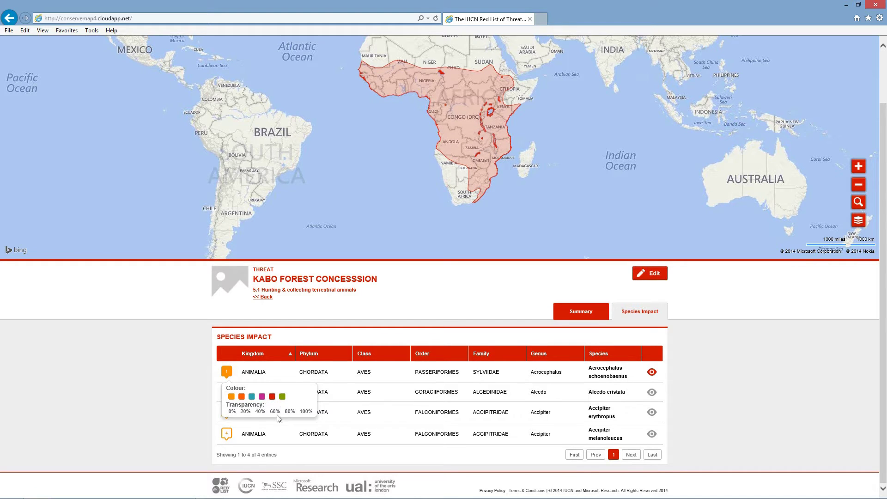
left_click(245, 412)
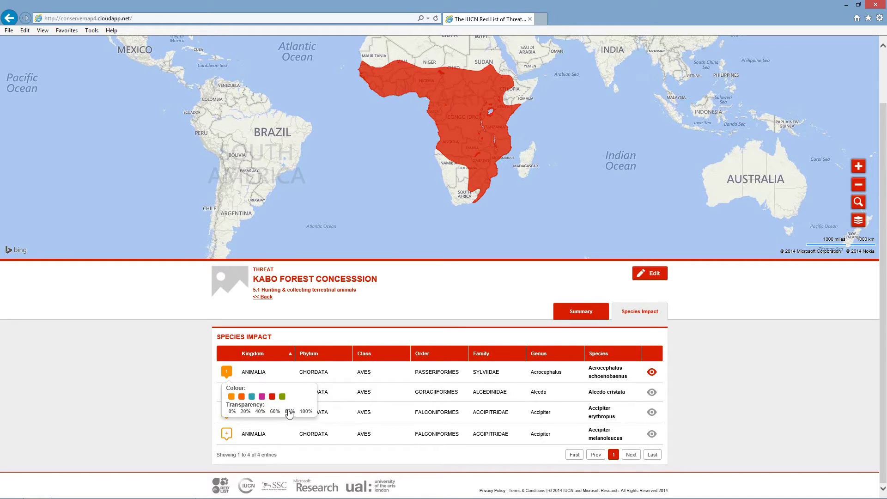
left_click(290, 412)
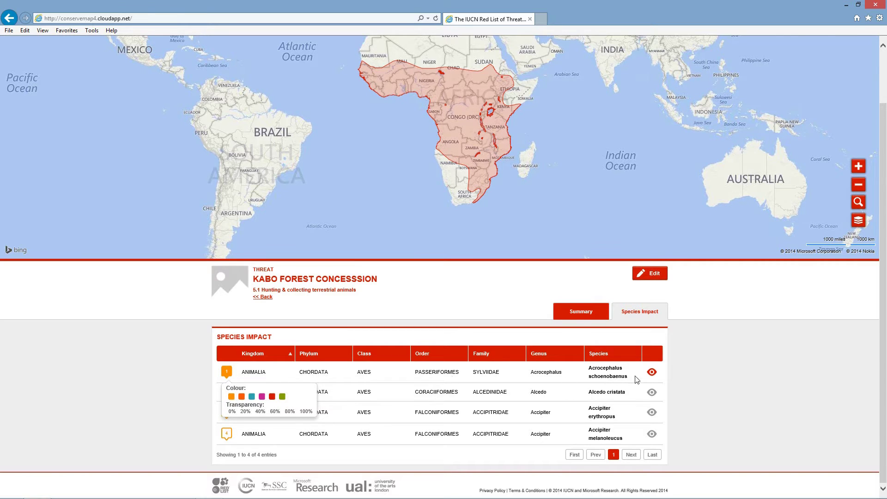
Step: Try to petition the Kabo forest assessment from the search results, and dismiss the choice of mail program
left_click(579, 316)
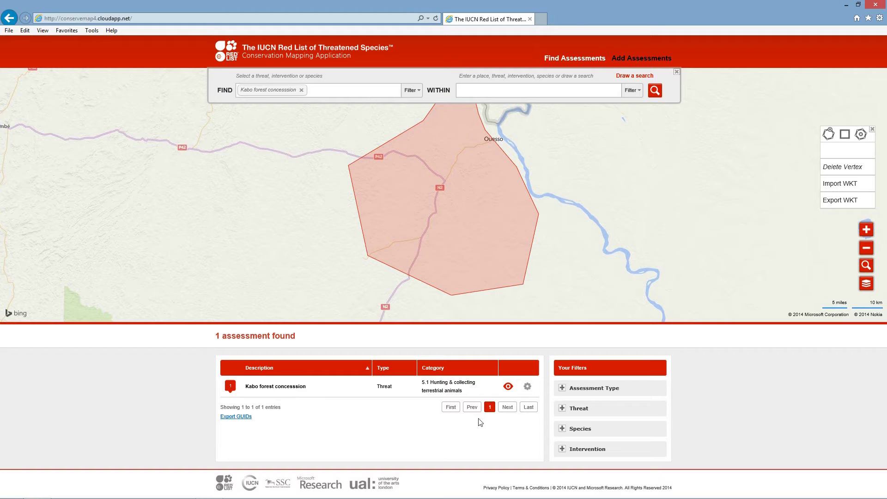
left_click(527, 386)
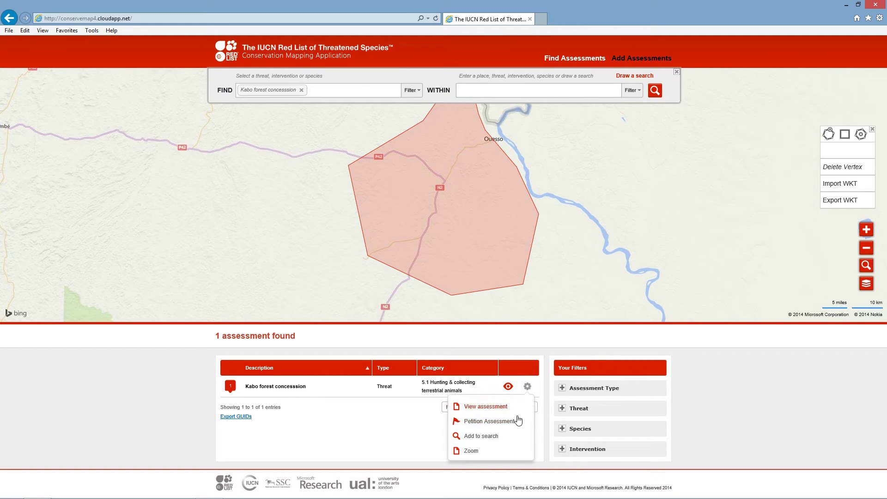
left_click(498, 426)
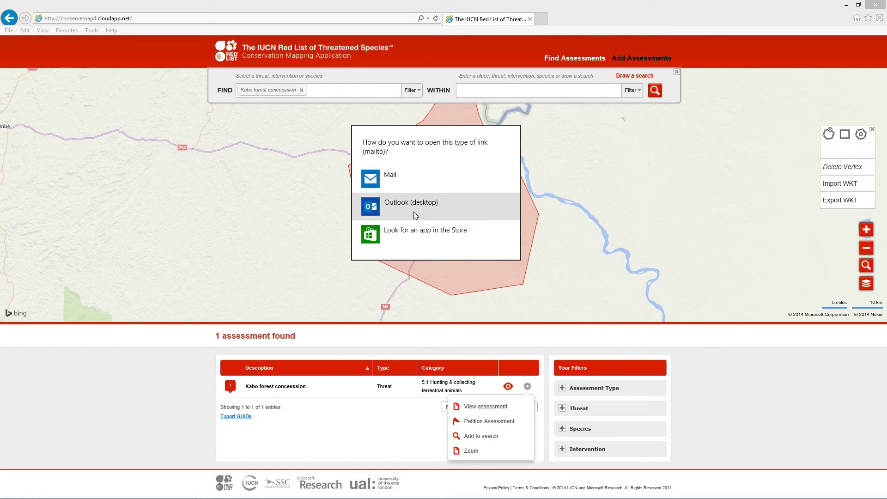
left_click(198, 393)
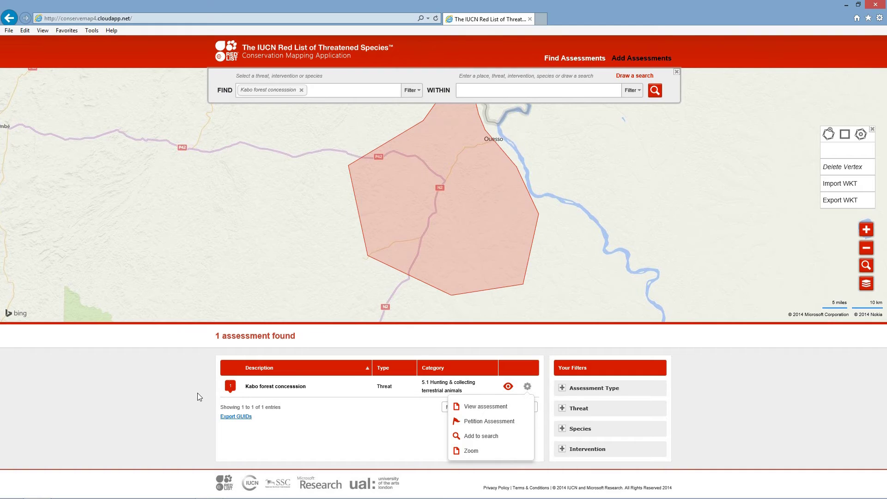
Step: Use the Kabo forest assessment as the search area, replace the find term with "bovidae", and include species and interventions in the filter
left_click(482, 441)
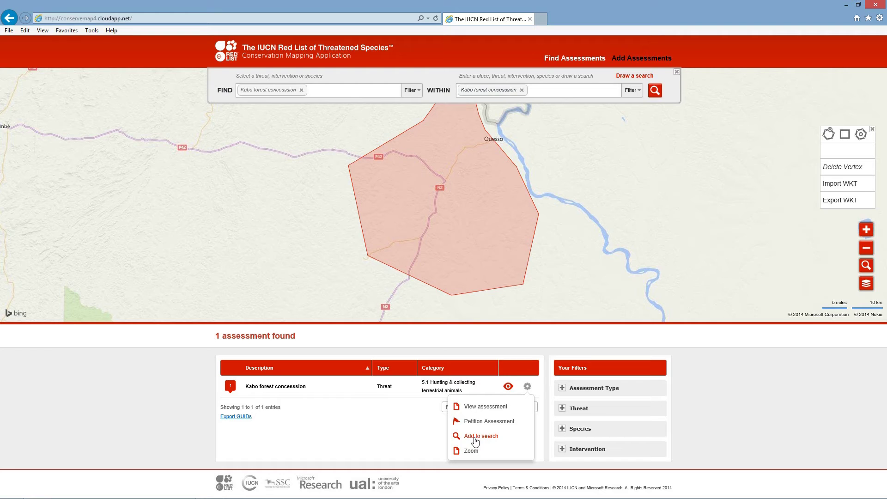
left_click(301, 91)
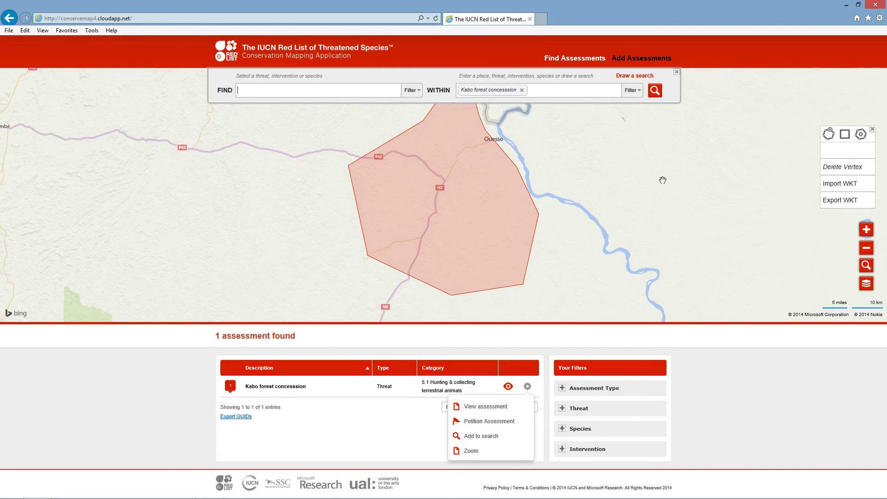
left_click(386, 90)
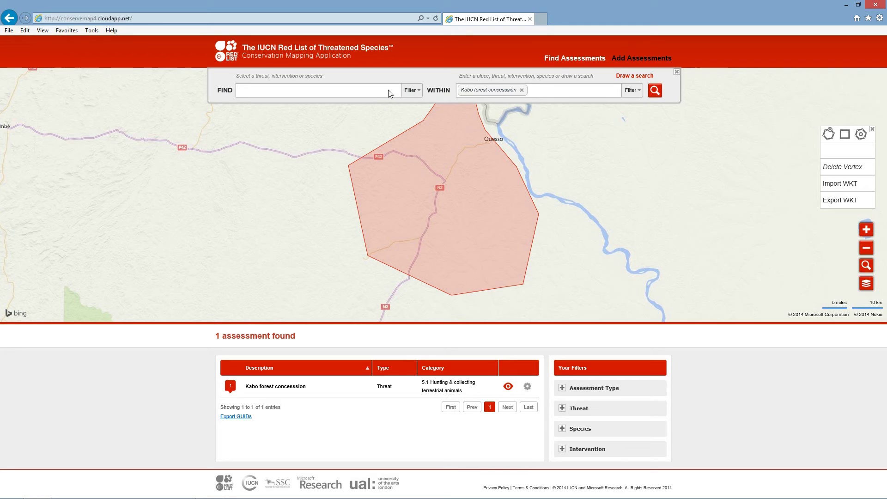
type("bovidae")
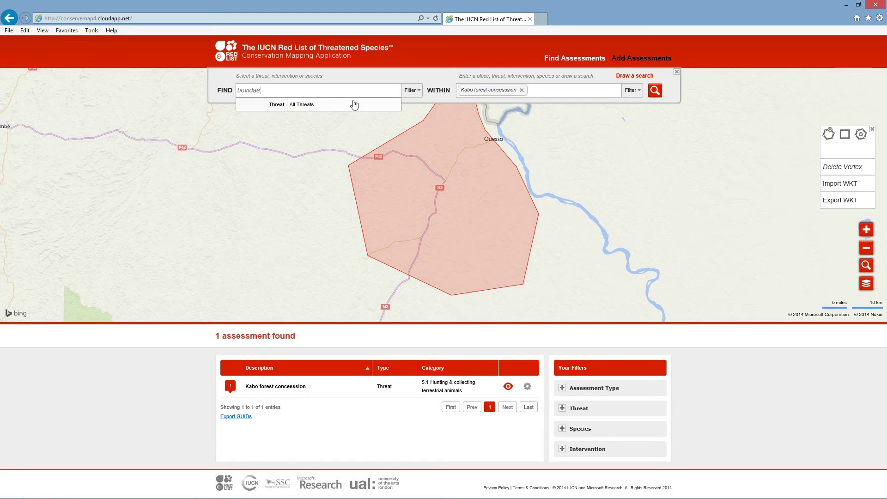
left_click(415, 94)
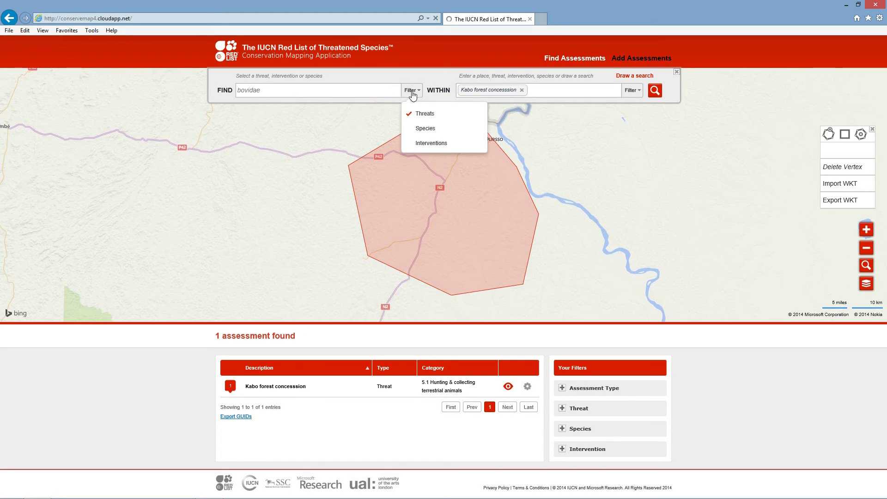
left_click(418, 144)
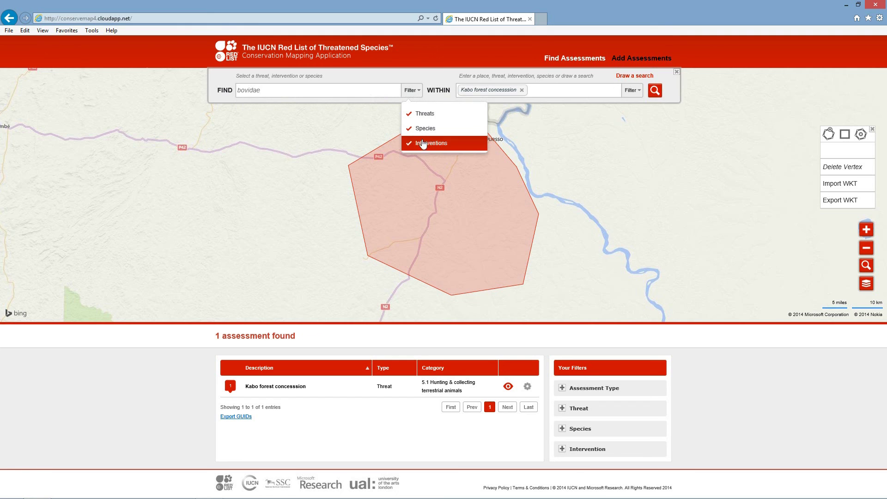